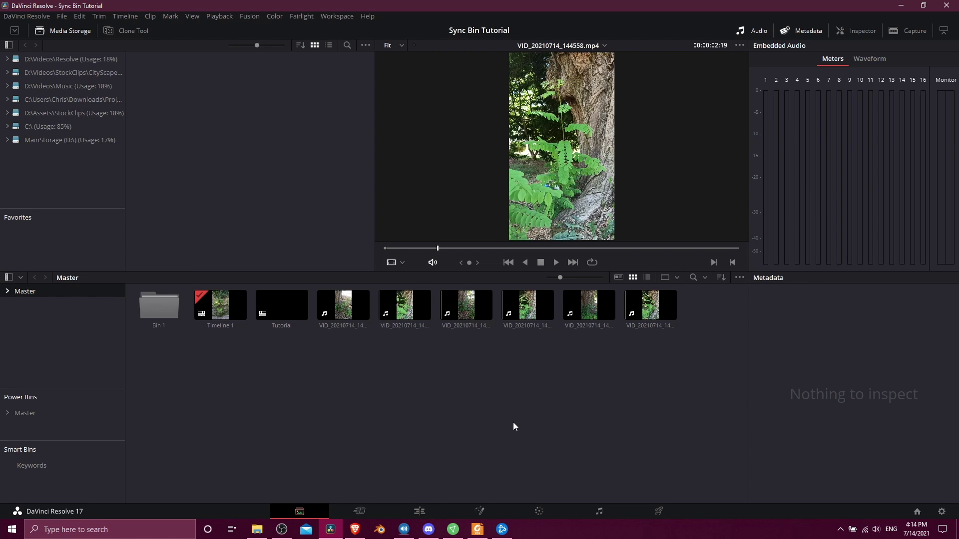
Compare the phone clips' metadata, settling on VID_20210714_144557.mp4 (720x1280, 30 fps, 441 frames).
{"action": "left_click", "coordinate": [466, 305]}
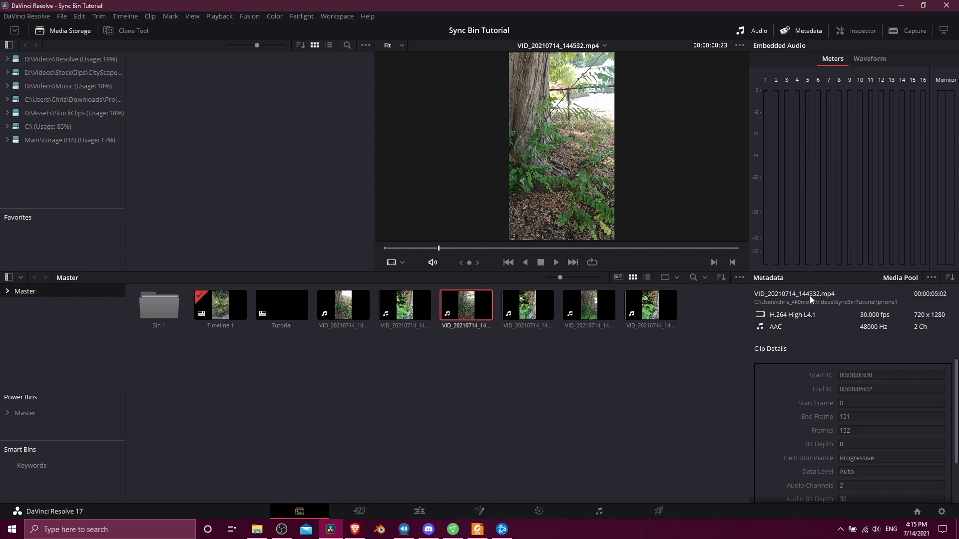
{"action": "left_click", "coordinate": [532, 304]}
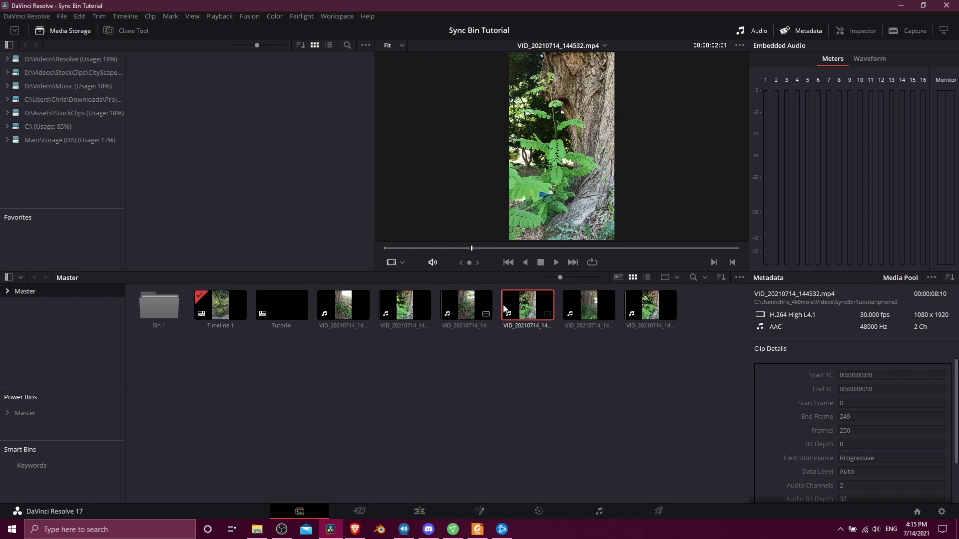
{"action": "left_click", "coordinate": [645, 309]}
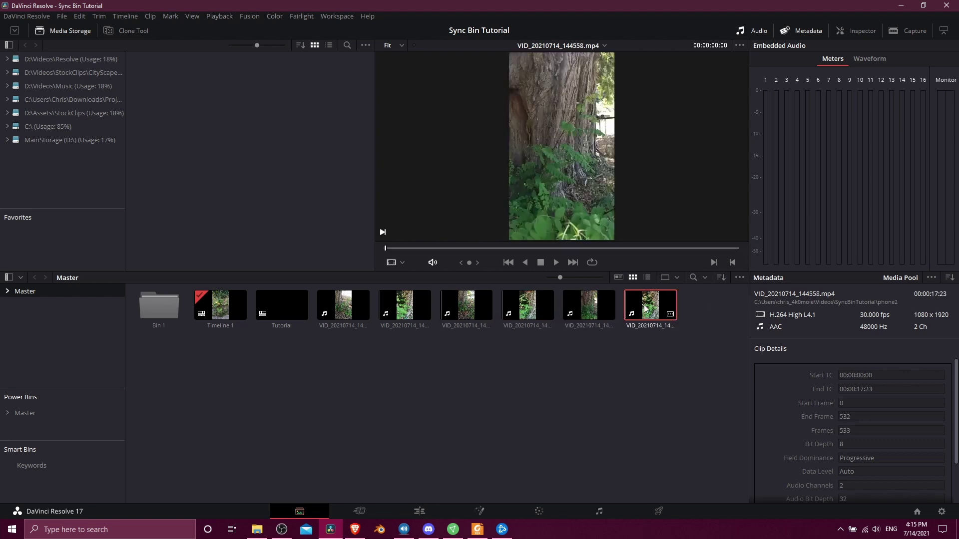
{"action": "left_click", "coordinate": [606, 309]}
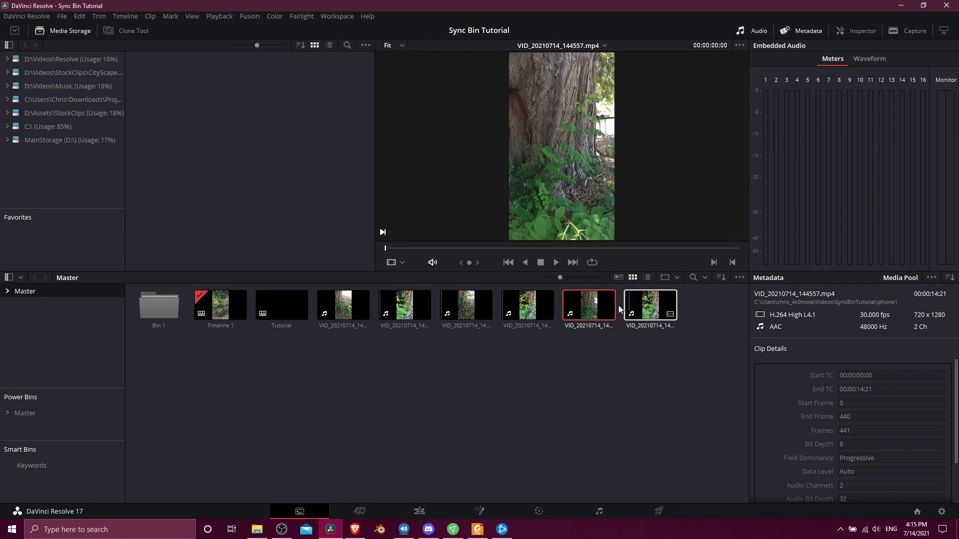
{"action": "left_click", "coordinate": [647, 307]}
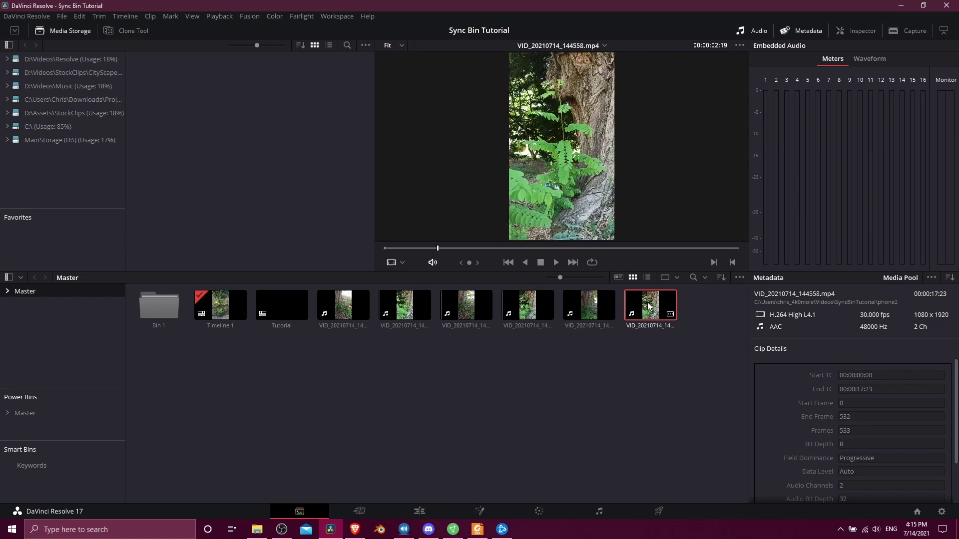
{"action": "left_click", "coordinate": [603, 309]}
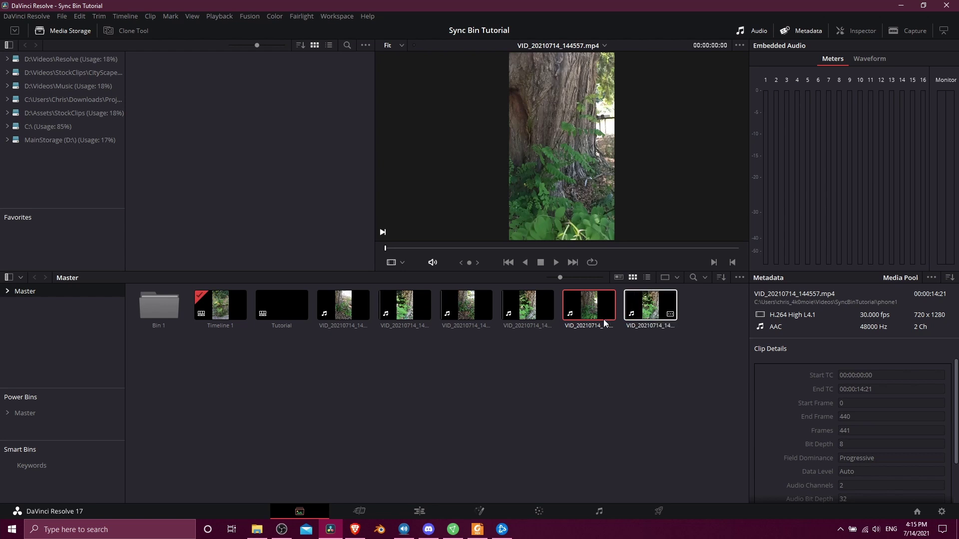
Create a new bin named Bin 2 in the Master bin.
{"action": "right_click", "coordinate": [618, 359]}
{"action": "left_click", "coordinate": [656, 428]}
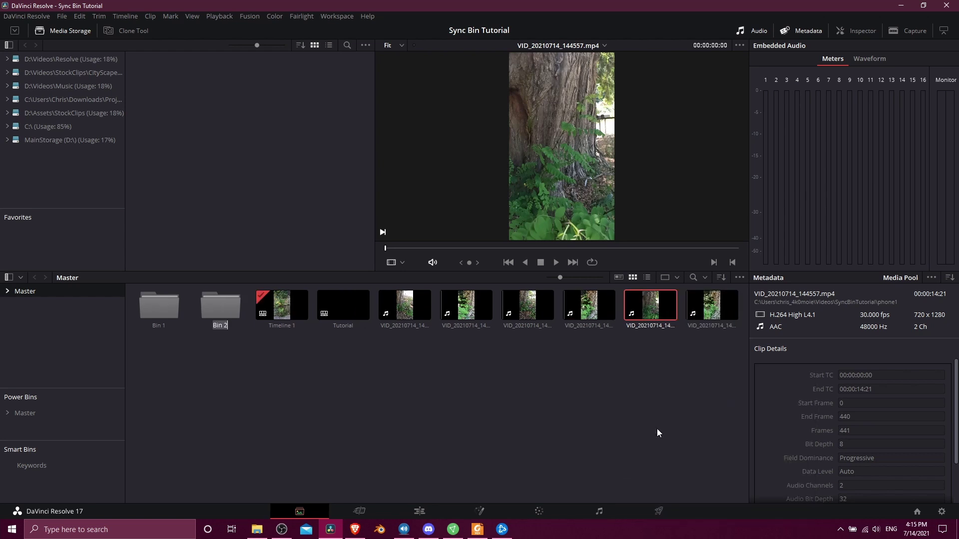
{"action": "left_click", "coordinate": [657, 430]}
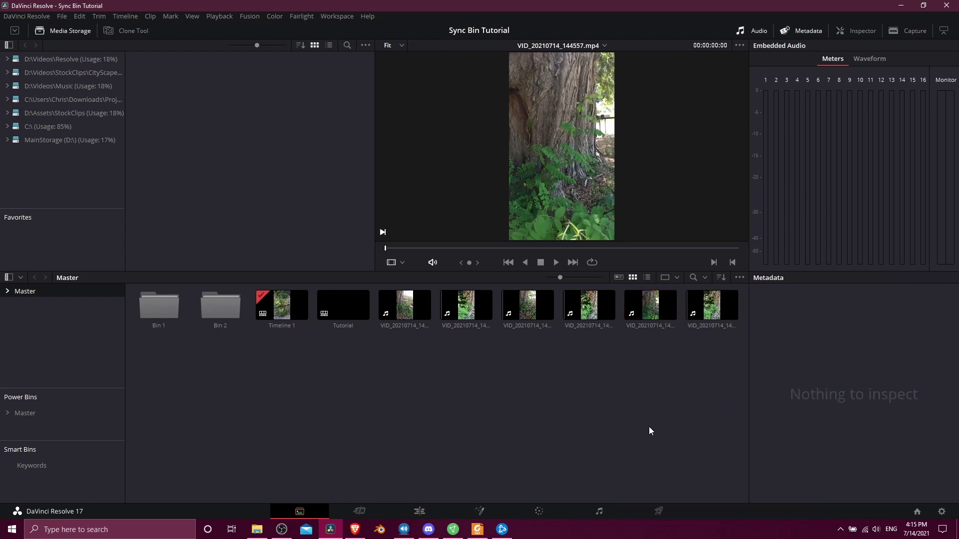
Move VID_20210714_144557.mp4 and VID_20210714_144558.mp4 into Bin 2.
{"action": "left_click", "coordinate": [712, 315]}
{"action": "left_click", "coordinate": [666, 323], "text": "ctrl"}
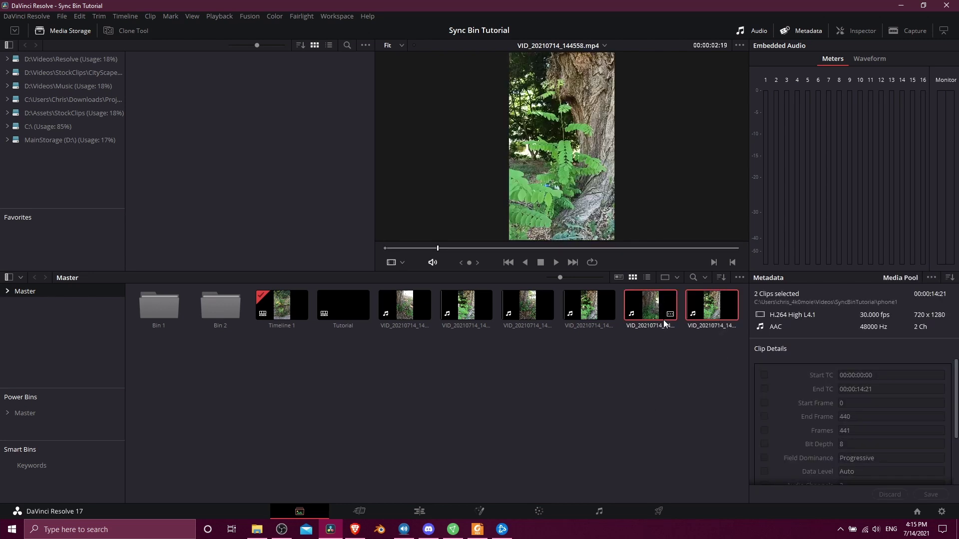
{"action": "left_click_drag", "start_coordinate": [664, 323], "coordinate": [220, 307]}
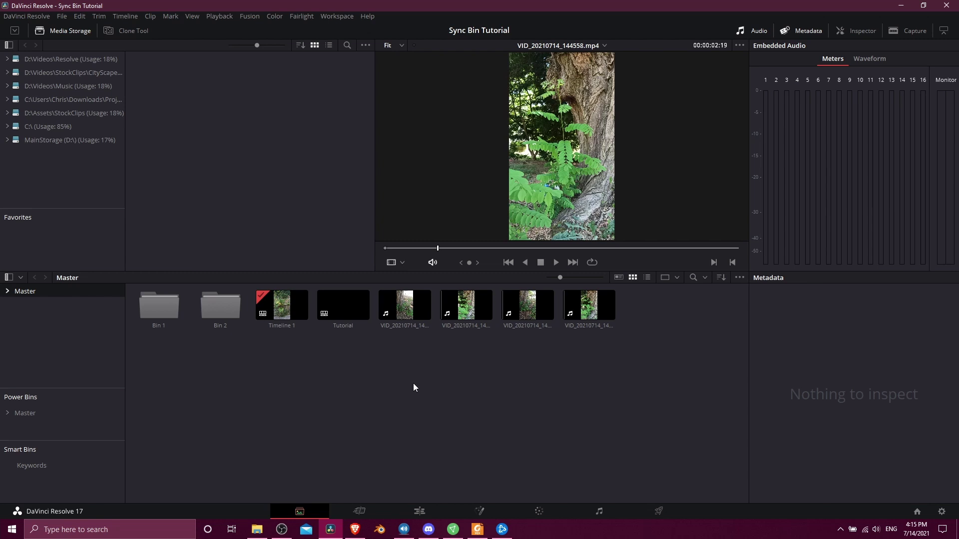
Load the Tutorial timeline, select Bin 2, and switch to the Cut page.
{"action": "left_click", "coordinate": [343, 305]}
{"action": "left_click", "coordinate": [215, 297]}
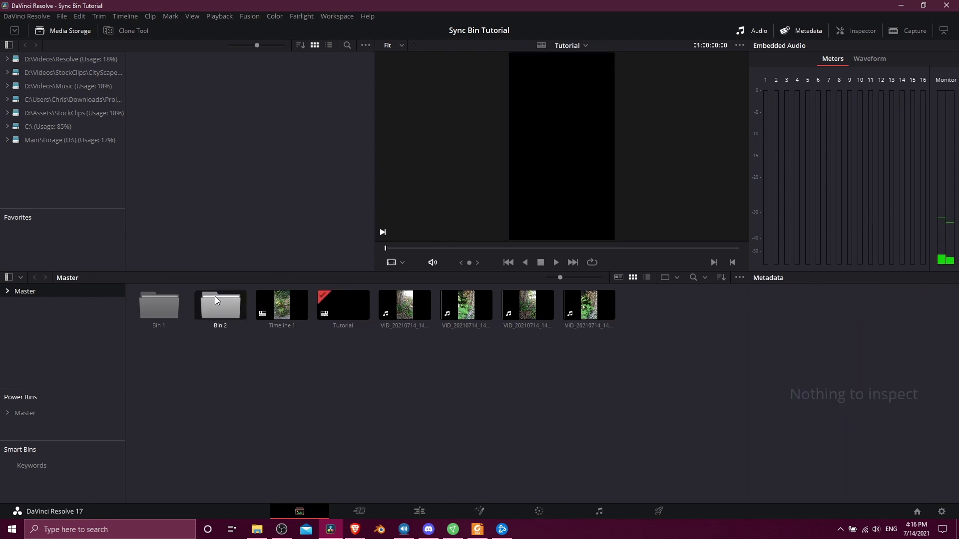
{"action": "left_click", "coordinate": [368, 510]}
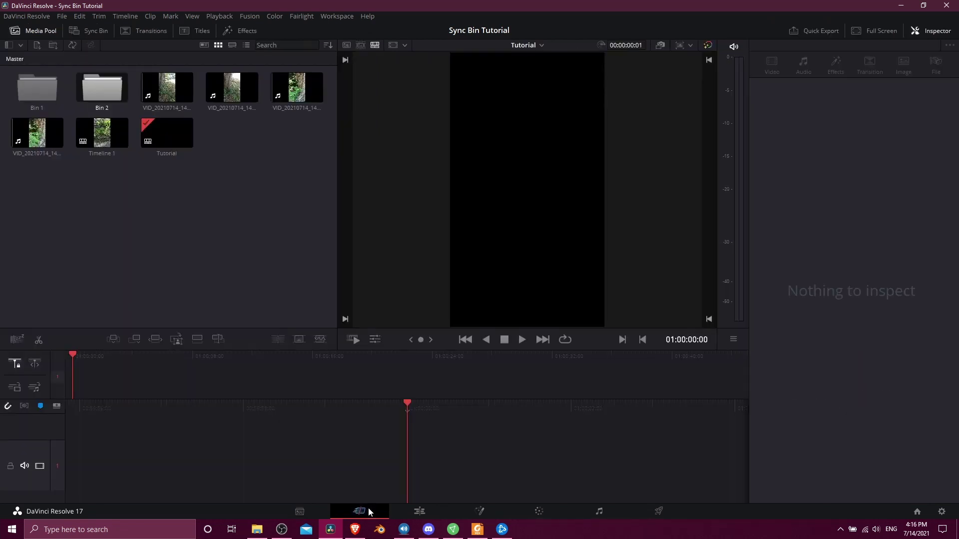
Open Bin 2 and load VID_20210714_144558.mp4 into the viewer with its waveform.
{"action": "double_click", "coordinate": [111, 91]}
{"action": "left_click_drag", "start_coordinate": [274, 225], "coordinate": [4, 85]}
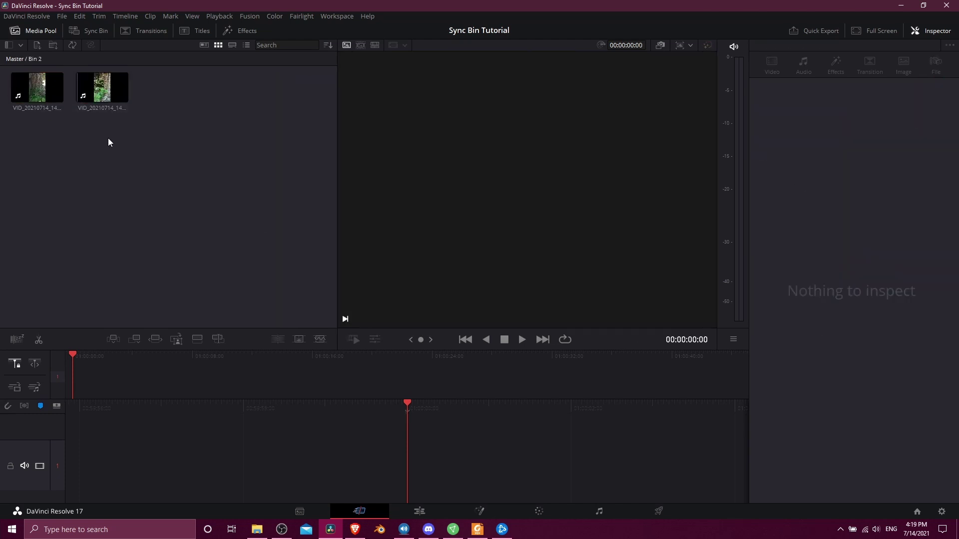
{"action": "left_click", "coordinate": [111, 88]}
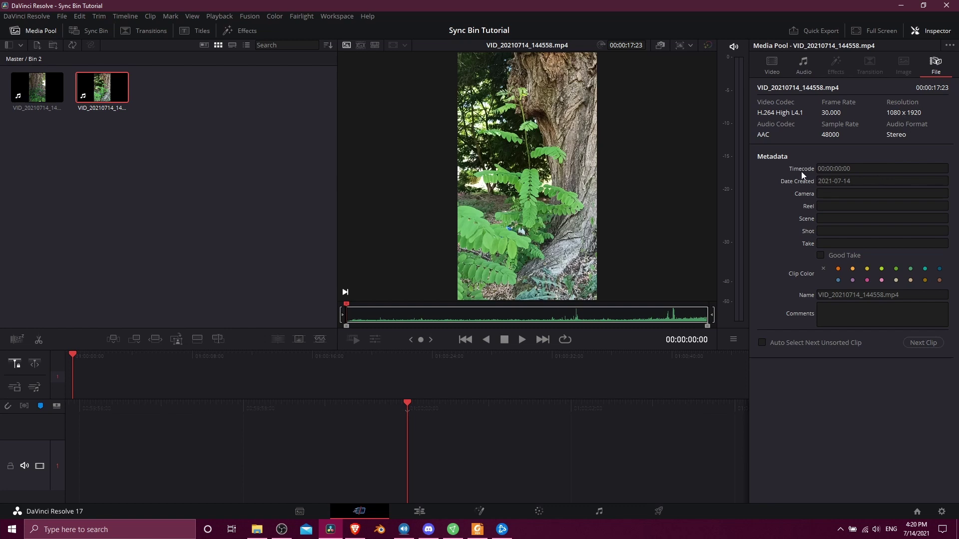
{"action": "left_click", "coordinate": [150, 154]}
{"action": "left_click", "coordinate": [118, 90]}
Run Sync Clips by Waveform on both Bin 2 clips, which finds no match.
{"action": "left_click", "coordinate": [76, 44]}
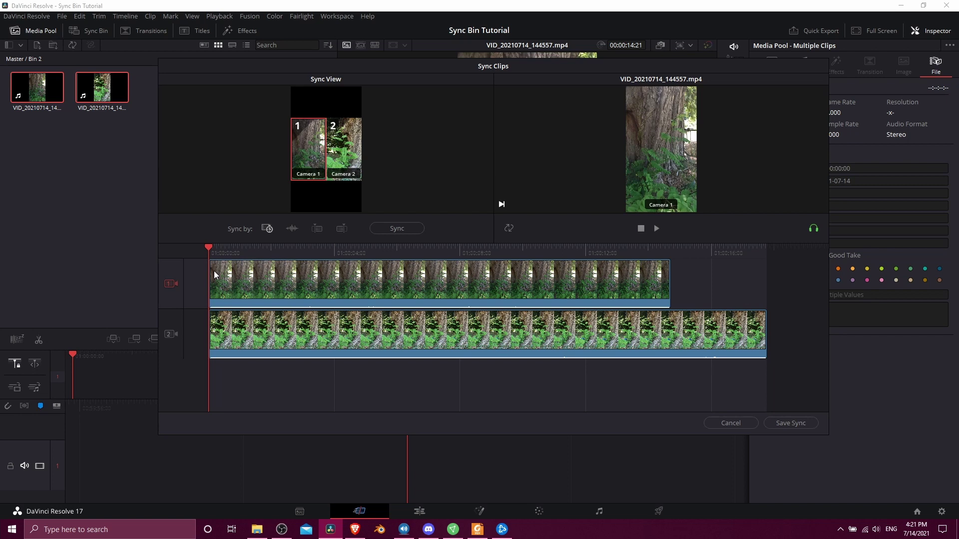
{"action": "left_click", "coordinate": [291, 229]}
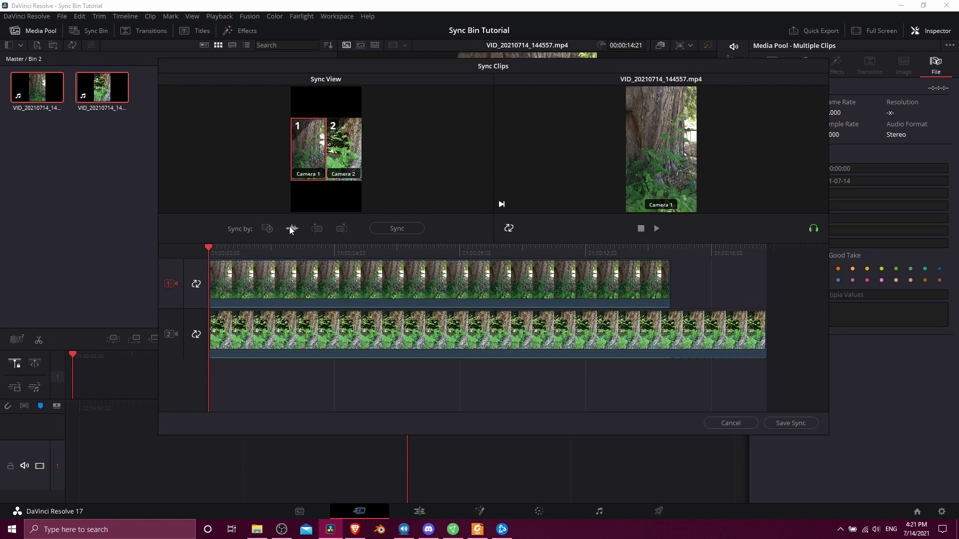
{"action": "left_click", "coordinate": [407, 228]}
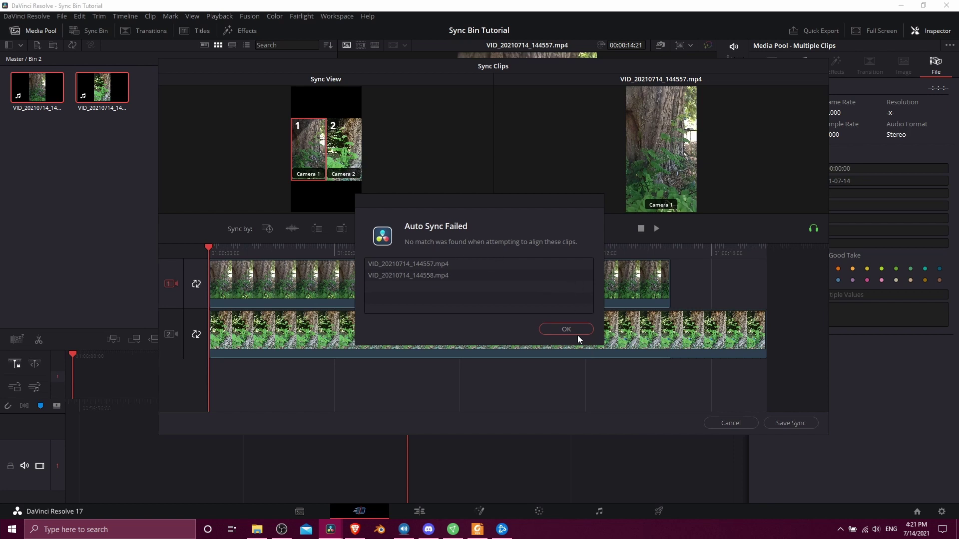
{"action": "left_click", "coordinate": [577, 334]}
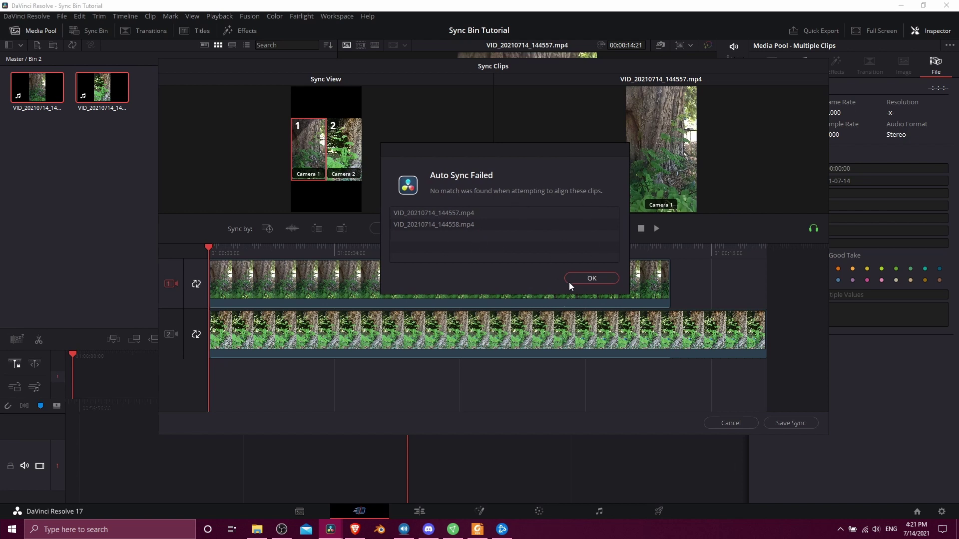
Dismiss Auto Sync Failed, turn off Solo Audio, and play both angles, ending on Camera 2.
{"action": "left_click", "coordinate": [582, 279]}
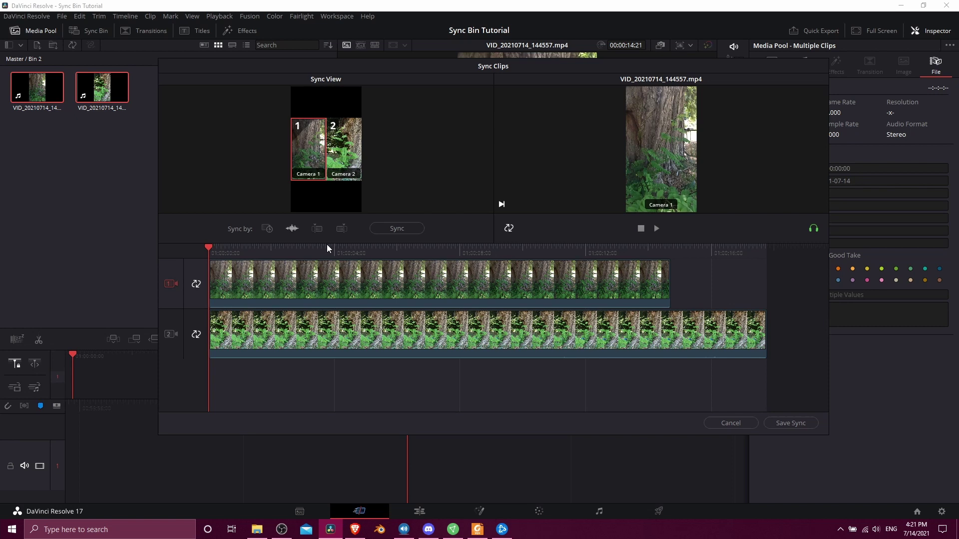
{"action": "left_click", "coordinate": [813, 228]}
{"action": "left_click", "coordinate": [245, 248]}
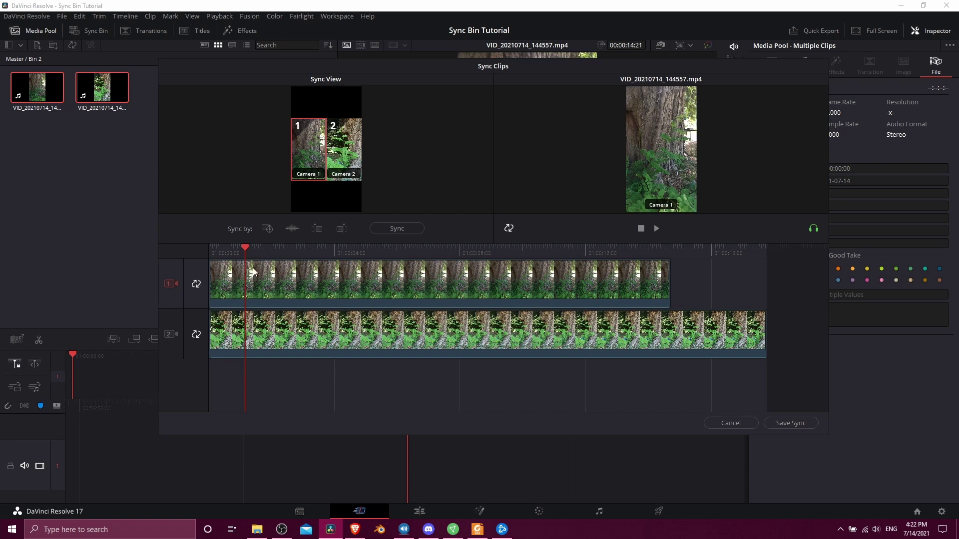
{"action": "key", "text": "space"}
{"action": "key", "text": "space"}
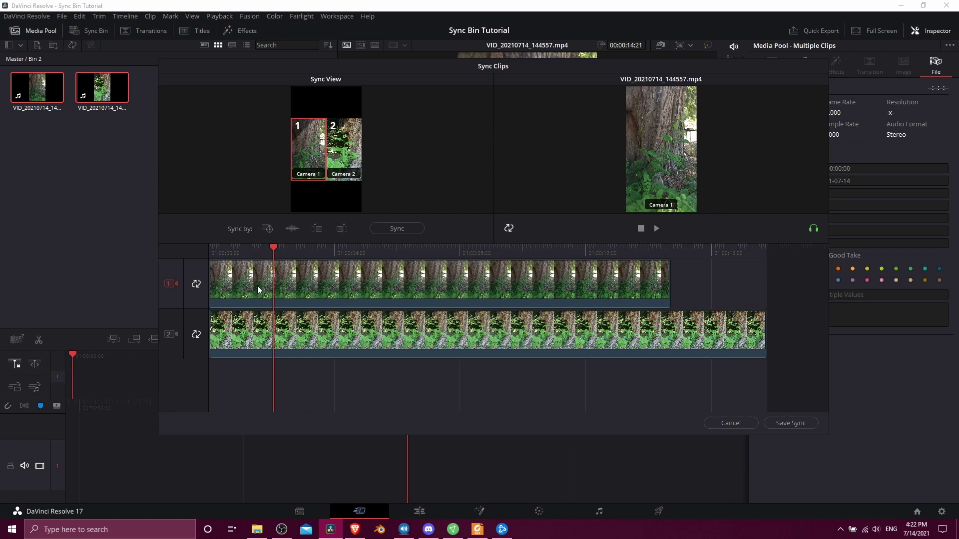
{"action": "left_click", "coordinate": [223, 248]}
{"action": "key", "text": "space"}
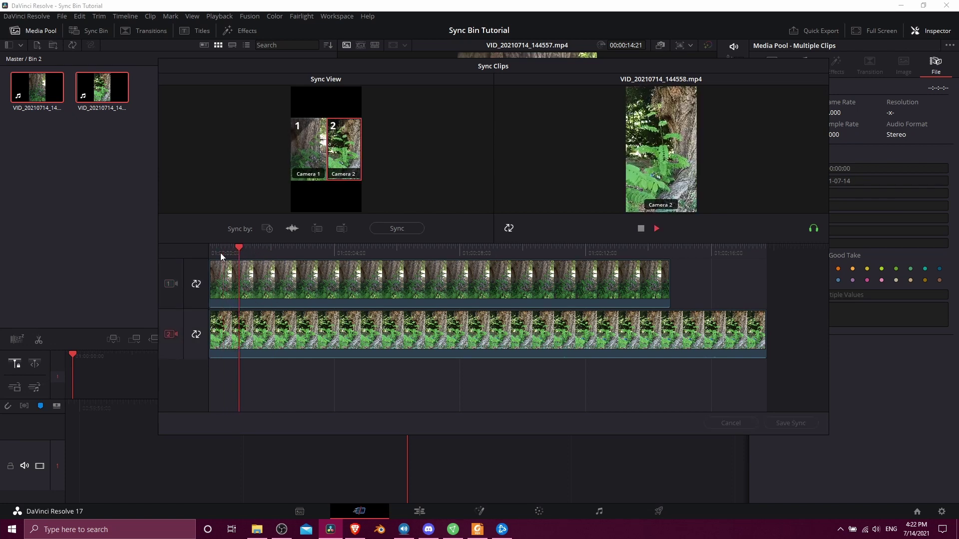
{"action": "key", "text": "space"}
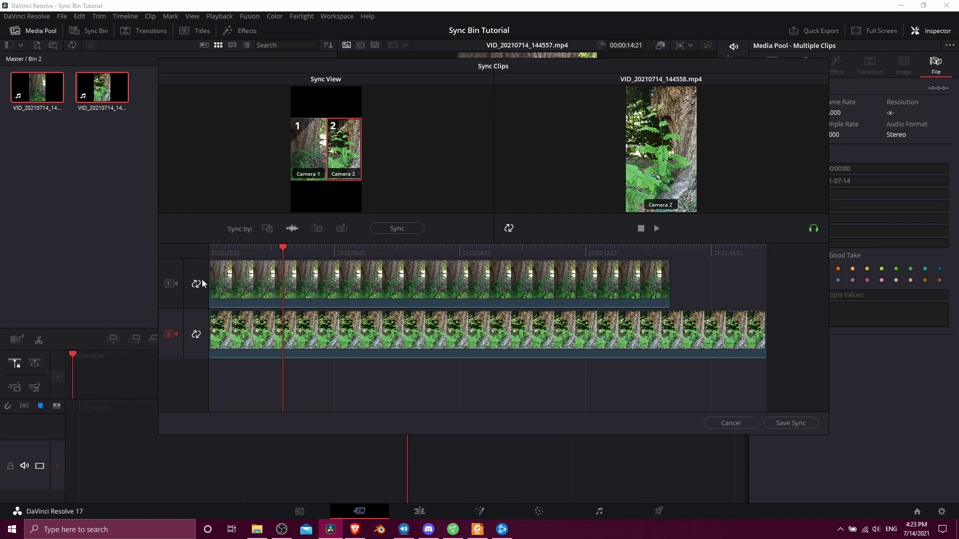
Slide the Camera 1 clip later and play it back against Camera 2.
{"action": "left_click", "coordinate": [178, 291]}
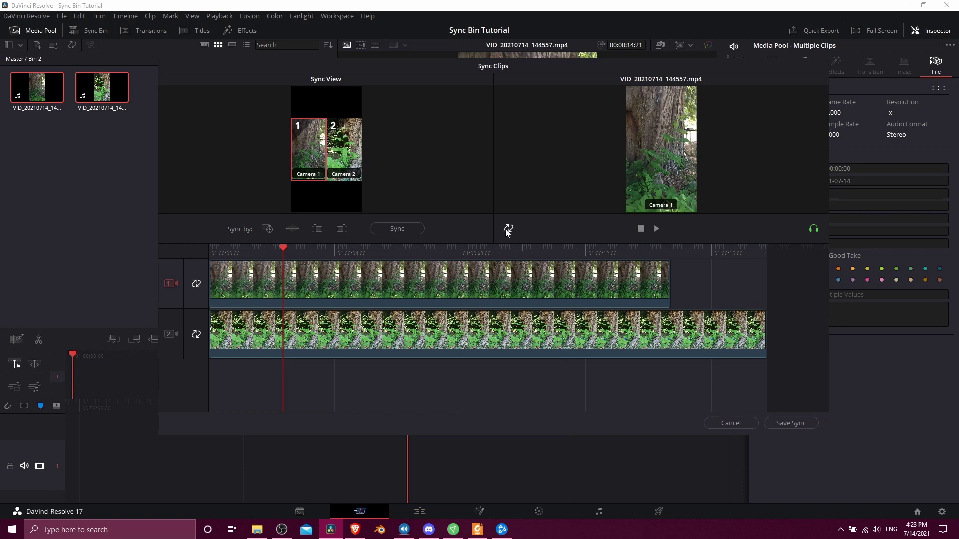
{"action": "left_click", "coordinate": [515, 258]}
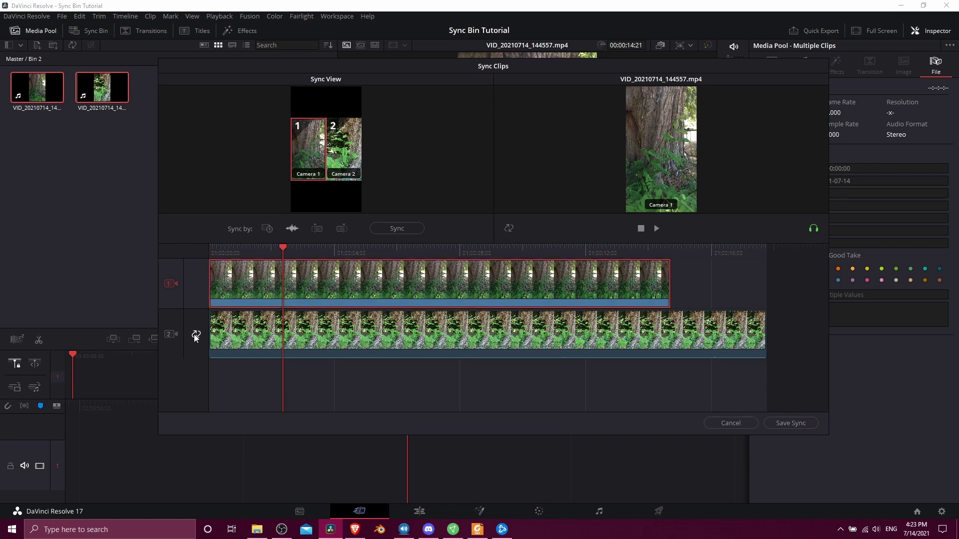
{"action": "left_click_drag", "start_coordinate": [296, 278], "coordinate": [312, 277]}
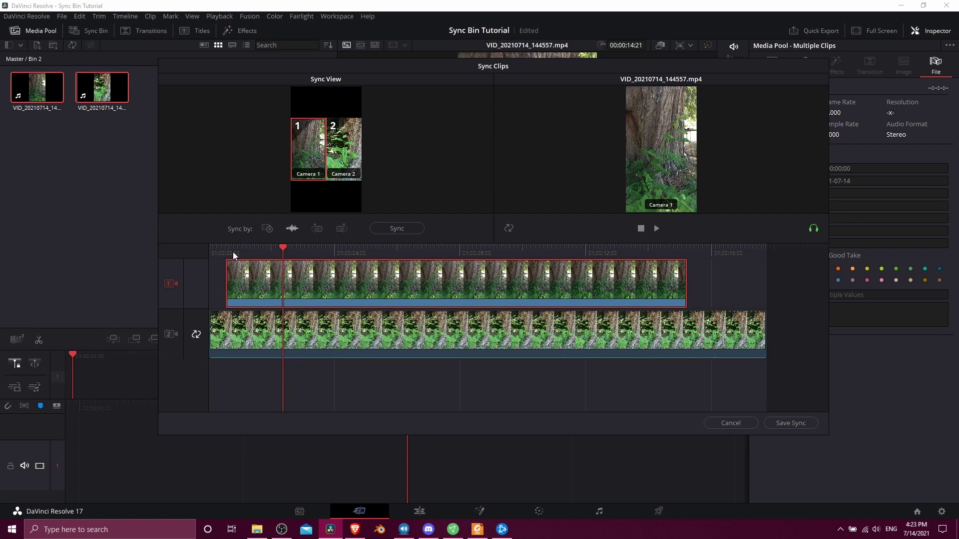
{"action": "left_click", "coordinate": [254, 249]}
{"action": "key", "text": "space"}
{"action": "left_click", "coordinate": [247, 251]}
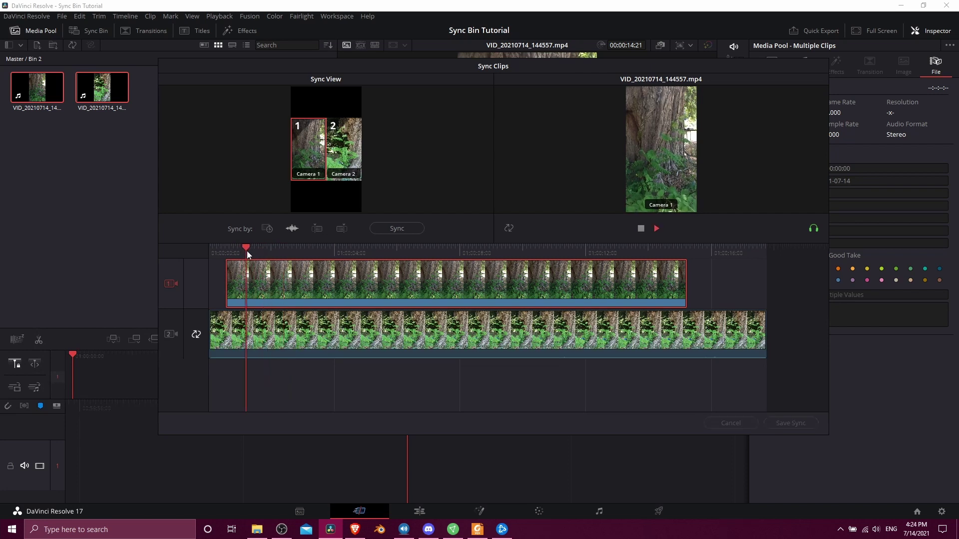
{"action": "left_click", "coordinate": [171, 333]}
{"action": "key", "text": "space"}
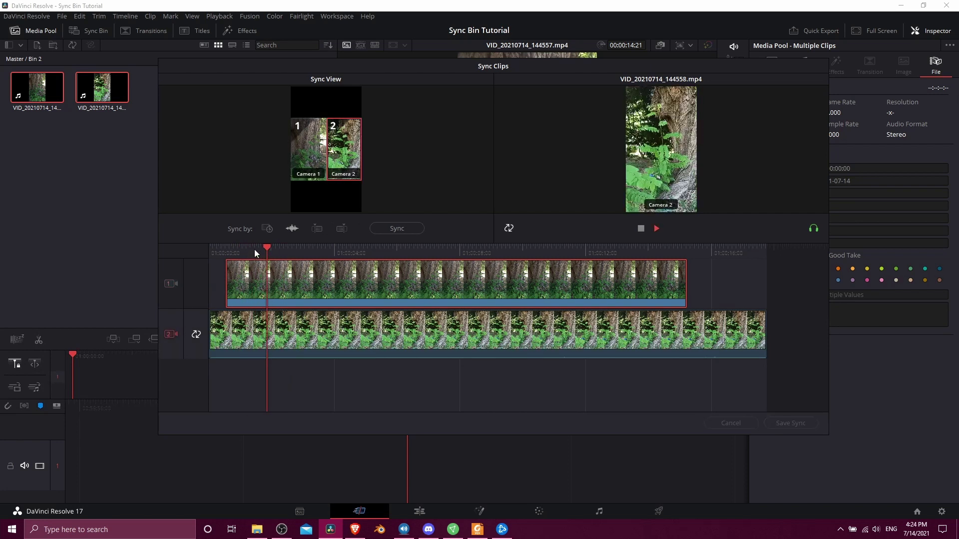
{"action": "key", "text": "space"}
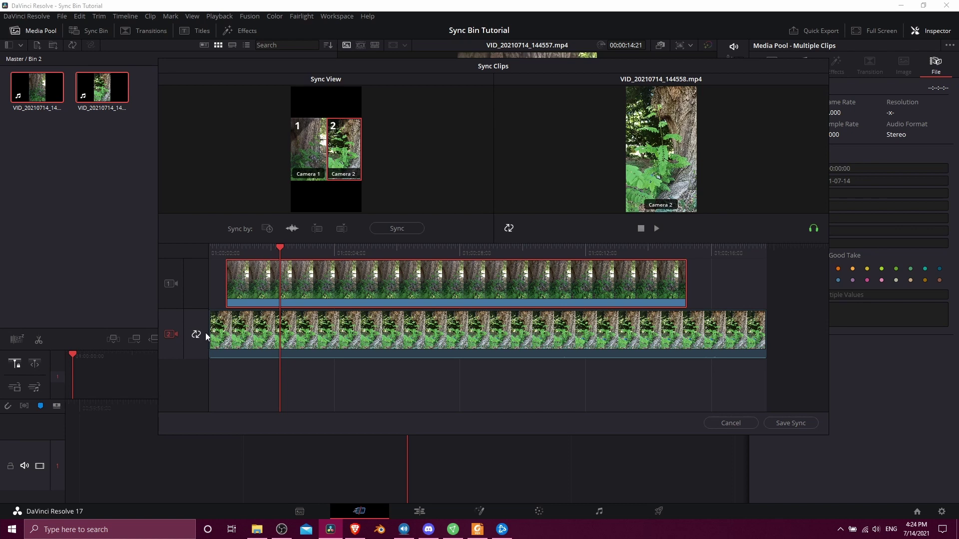
Nudge Camera 1 further right and replay, switching between the two angles.
{"action": "left_click_drag", "start_coordinate": [277, 283], "coordinate": [290, 283]}
{"action": "left_click", "coordinate": [244, 251]}
{"action": "key", "text": "space"}
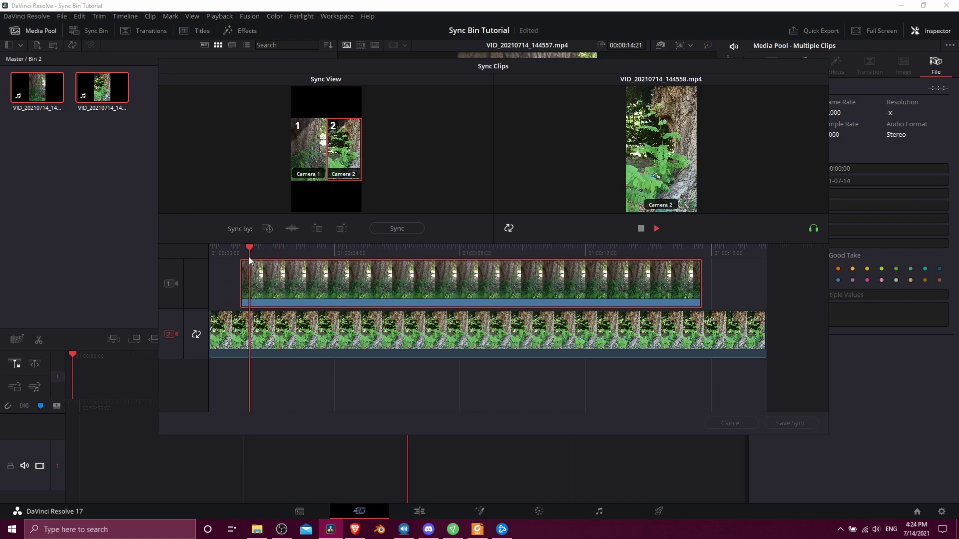
{"action": "left_click", "coordinate": [373, 247]}
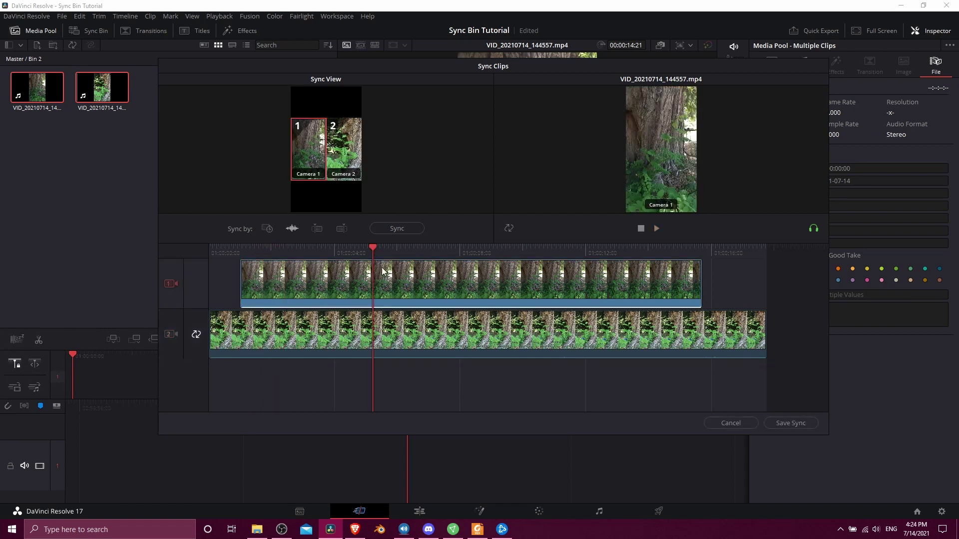
{"action": "key", "text": "Down"}
{"action": "key", "text": "space"}
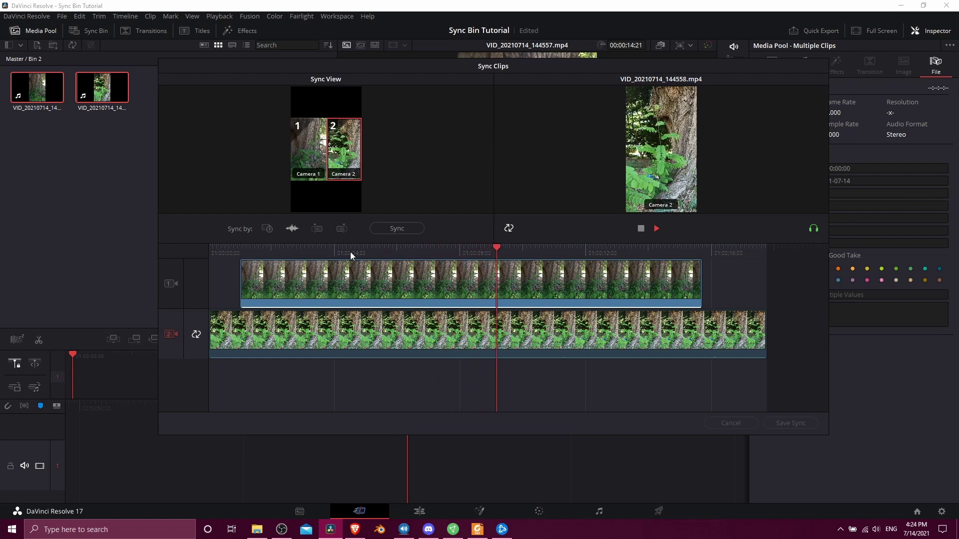
{"action": "left_click", "coordinate": [351, 251]}
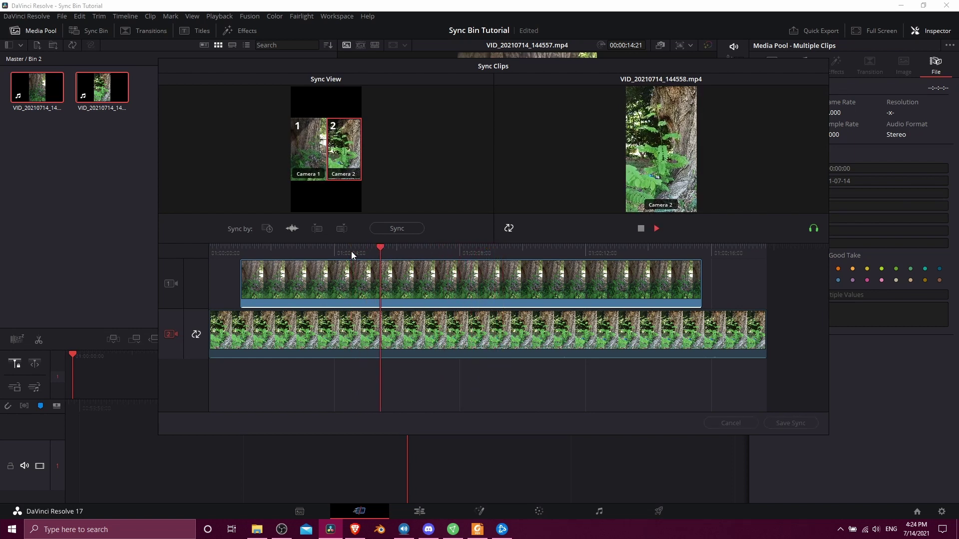
{"action": "left_click", "coordinate": [354, 248]}
{"action": "key", "text": "Up"}
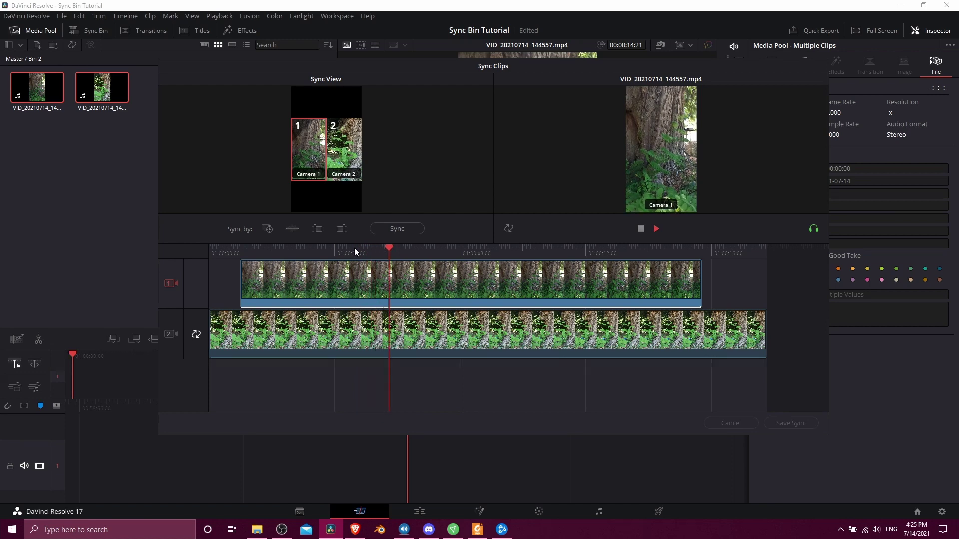
{"action": "key", "text": "space"}
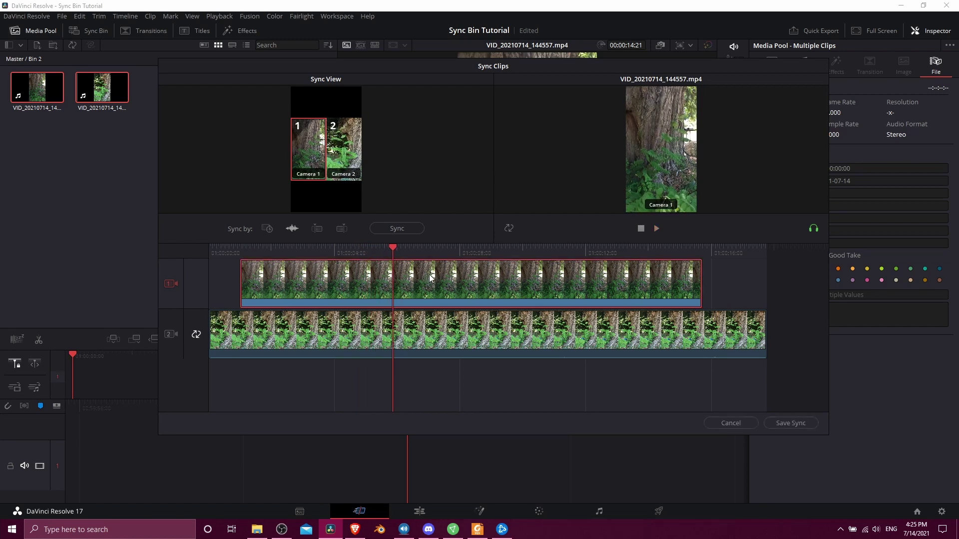
Shift Camera 1 slightly earlier, confirm the alignment by playback, and save the sync.
{"action": "left_click_drag", "start_coordinate": [429, 275], "coordinate": [415, 275]}
{"action": "key", "text": "Down"}
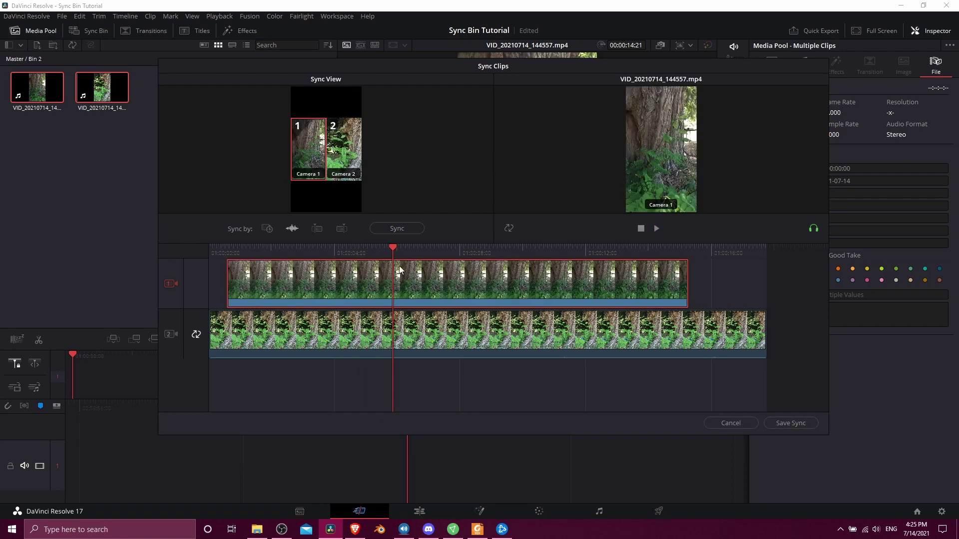
{"action": "left_click", "coordinate": [349, 248]}
{"action": "key", "text": "space"}
{"action": "key", "text": "space"}
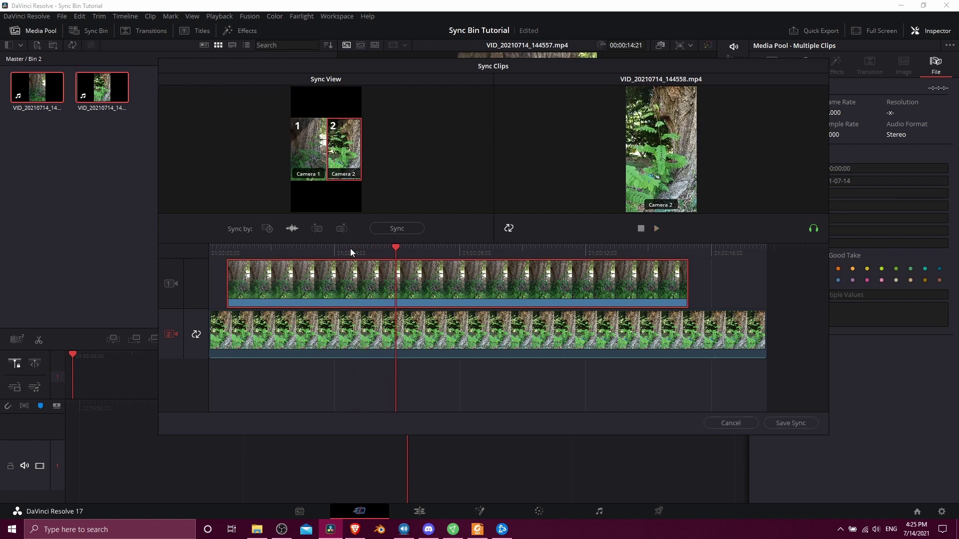
{"action": "left_click", "coordinate": [350, 247]}
{"action": "key", "text": "space"}
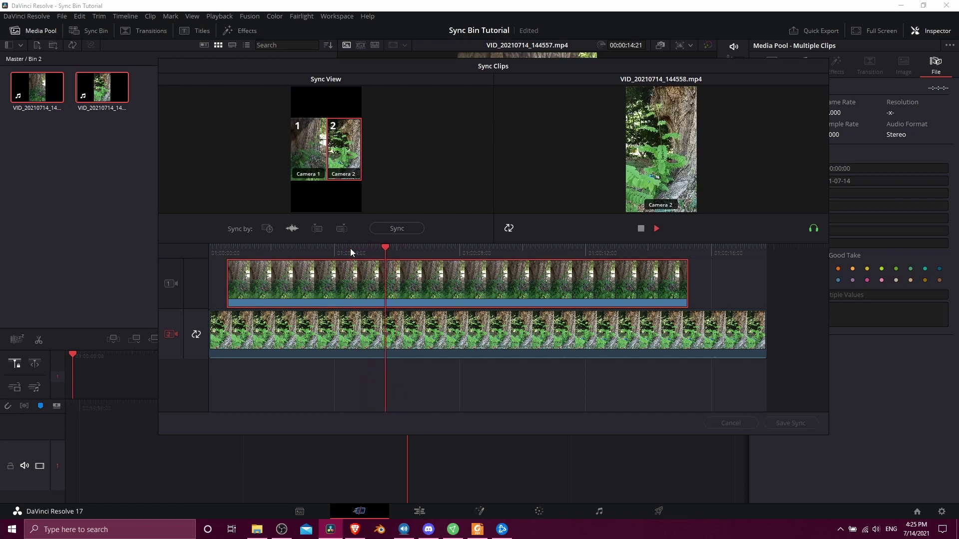
{"action": "key", "text": "space"}
{"action": "left_click", "coordinate": [350, 247]}
{"action": "key", "text": "space"}
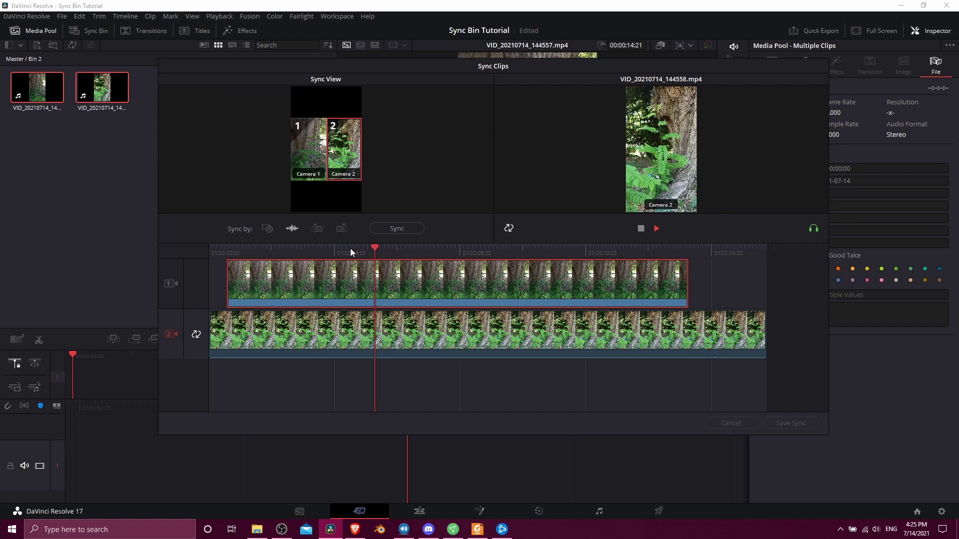
{"action": "key", "text": "space"}
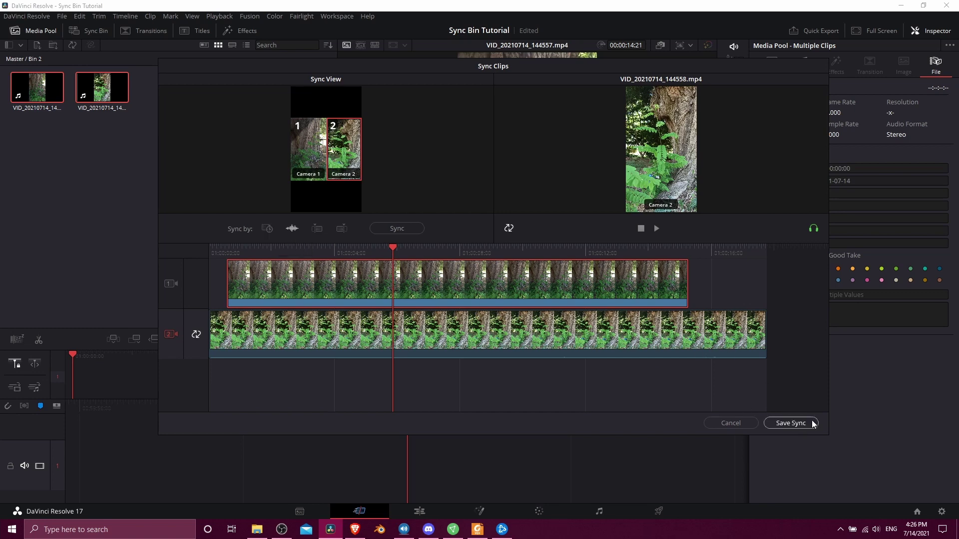
{"action": "left_click", "coordinate": [791, 423]}
Place the Camera 2 clip VID_20210714_144558.mp4 on track 1 of the Tutorial timeline.
{"action": "left_click", "coordinate": [104, 87]}
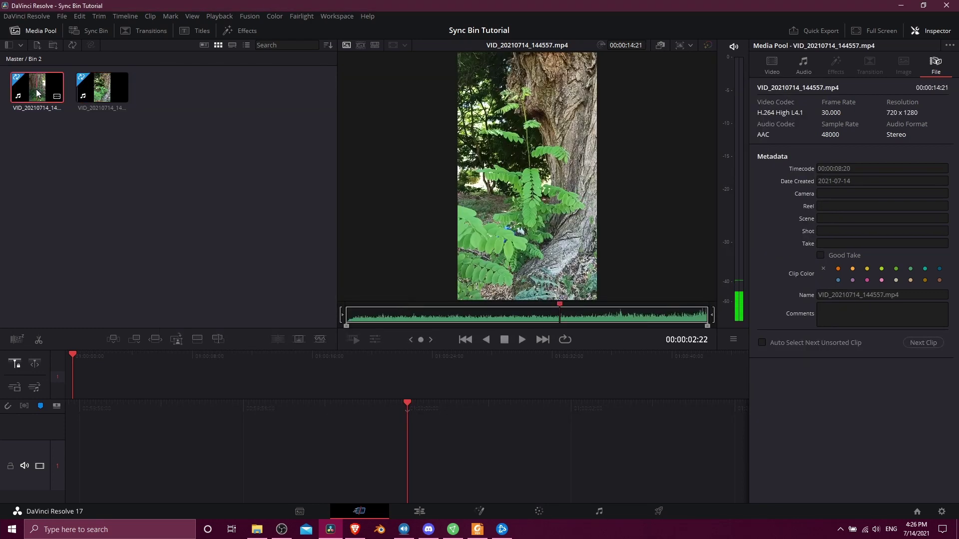
{"action": "left_click", "coordinate": [112, 90]}
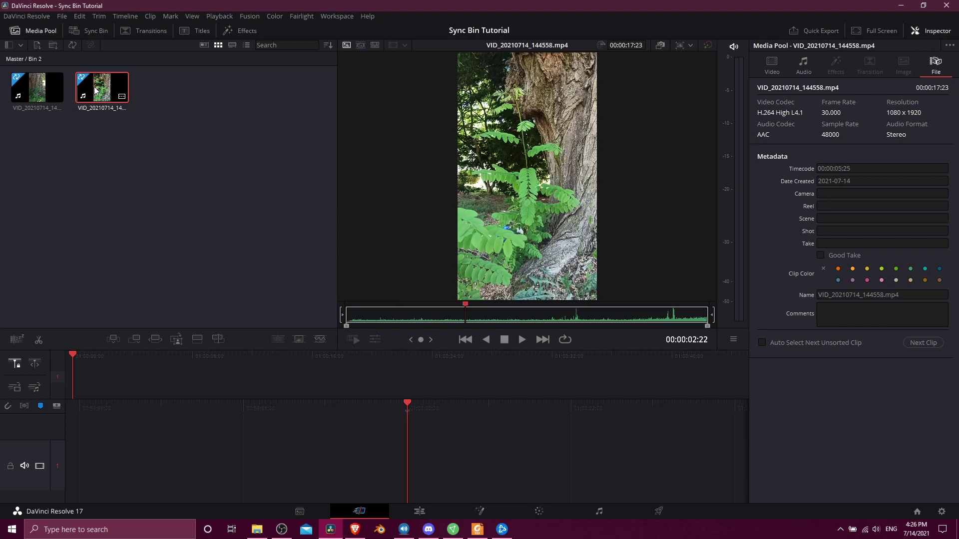
{"action": "left_click_drag", "start_coordinate": [93, 90], "coordinate": [232, 382]}
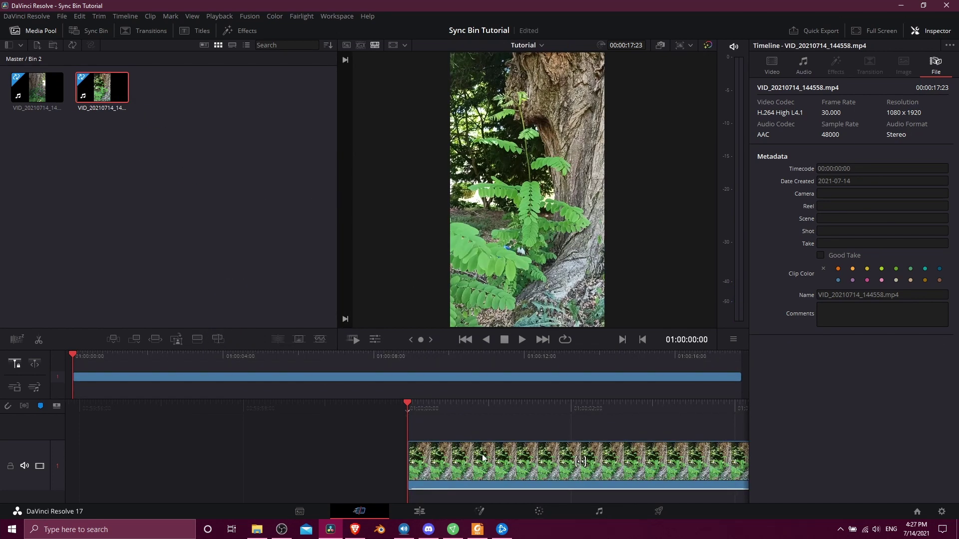
In the Sync Bin, find the cut near 01:00:02:00 and overwrite Camera 1 onto V2.
{"action": "left_click", "coordinate": [84, 30]}
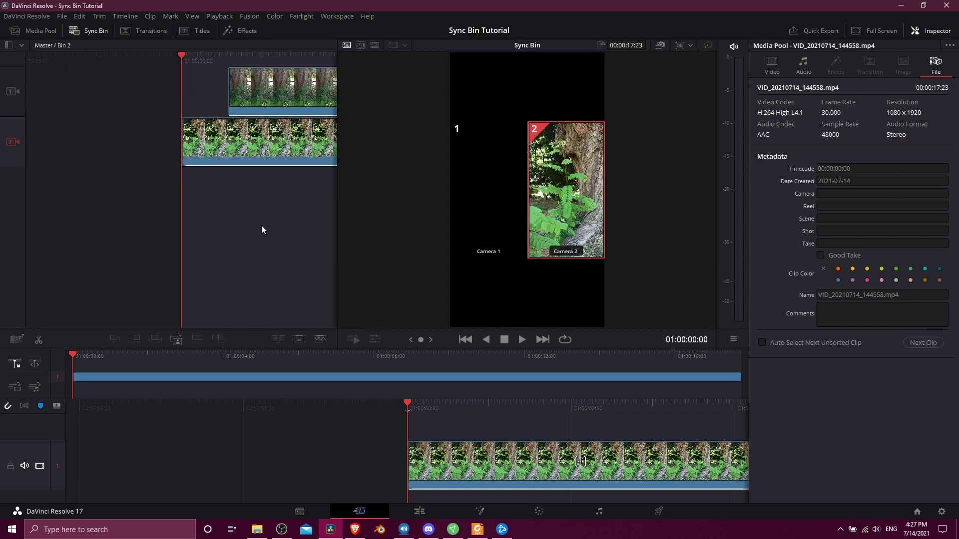
{"action": "left_click_drag", "start_coordinate": [132, 357], "coordinate": [154, 360]}
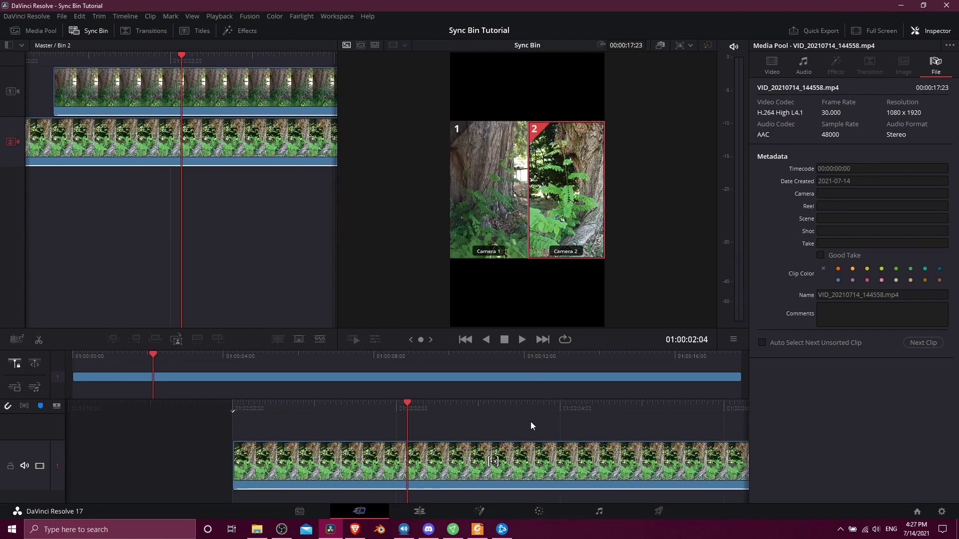
{"action": "key", "text": "space"}
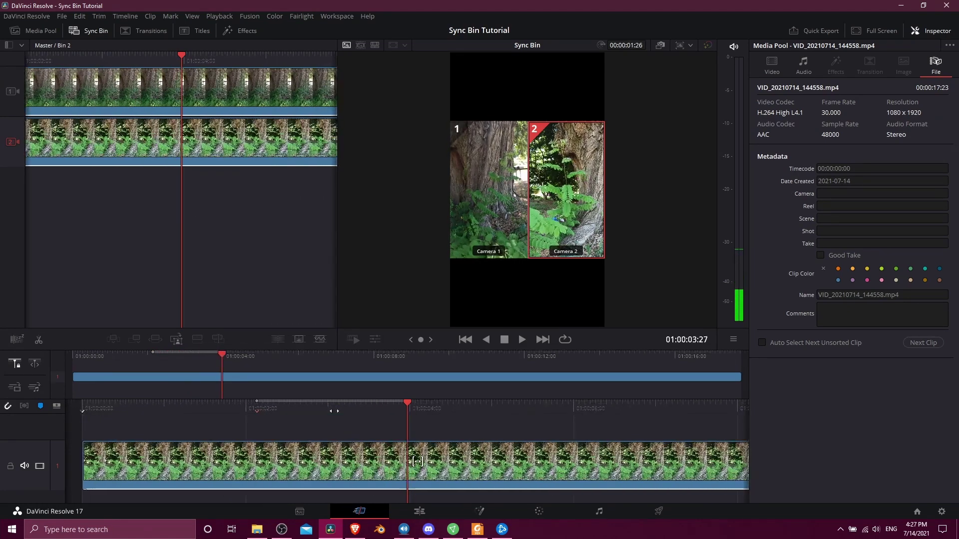
{"action": "key", "text": "space"}
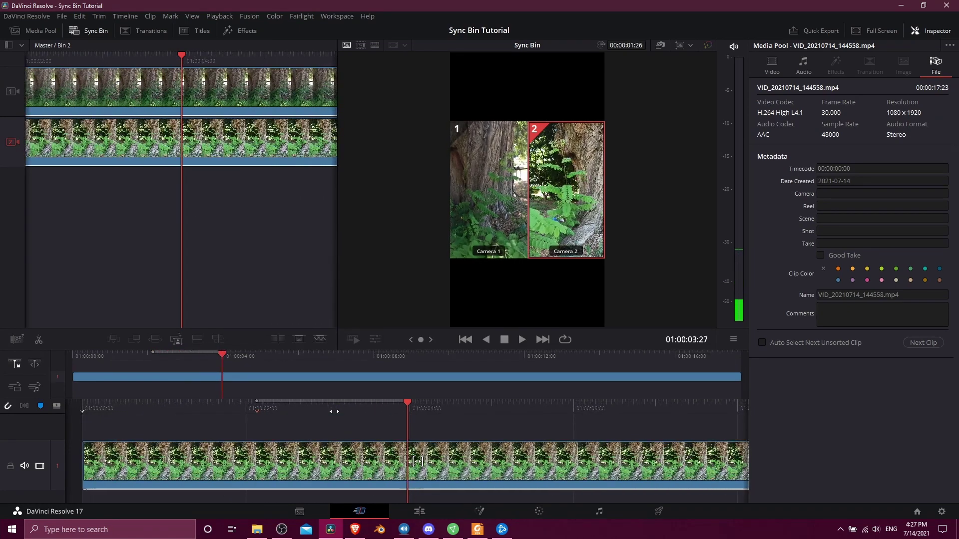
{"action": "left_click", "coordinate": [487, 196]}
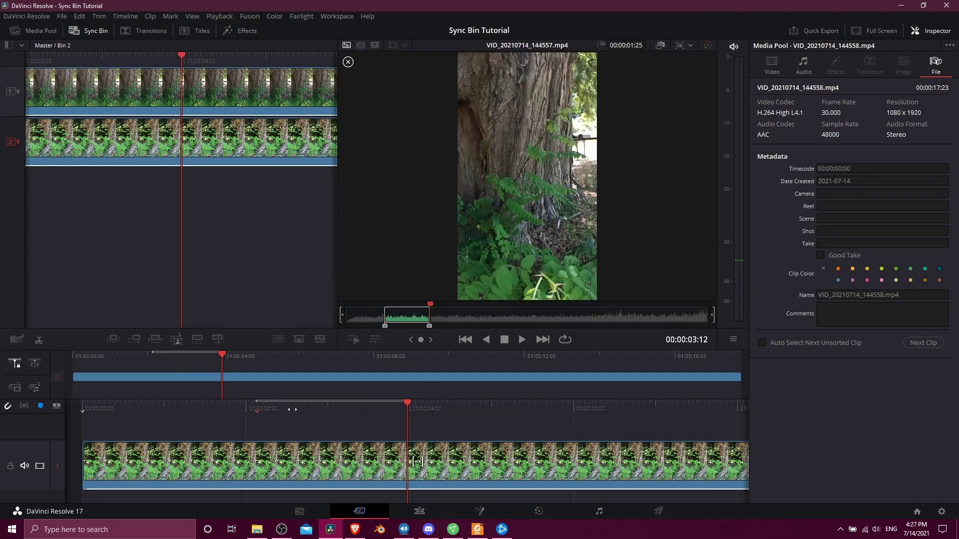
{"action": "left_click", "coordinate": [218, 339]}
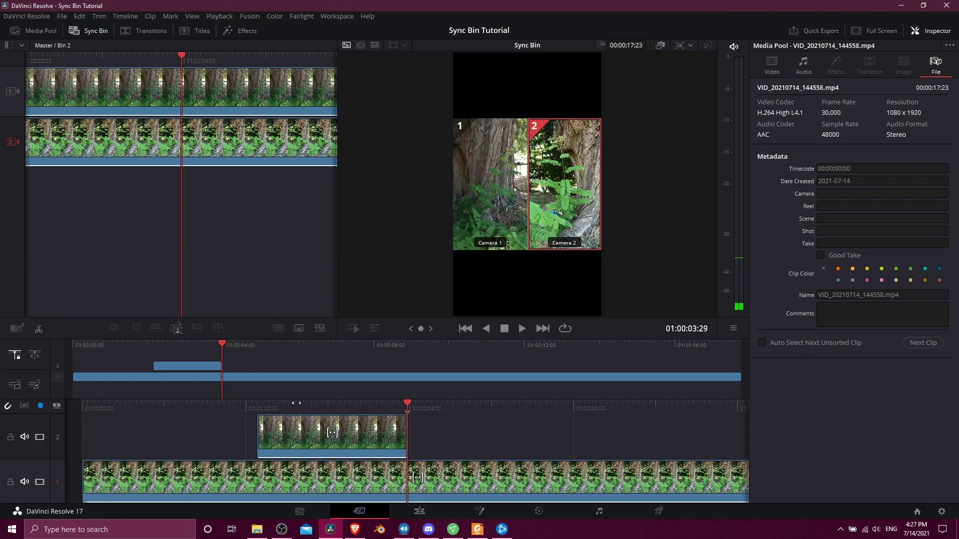
Move back to about 01:00:01:17 and preview the Camera 1 angle alone in the viewer.
{"action": "left_click_drag", "start_coordinate": [235, 443], "coordinate": [460, 477]}
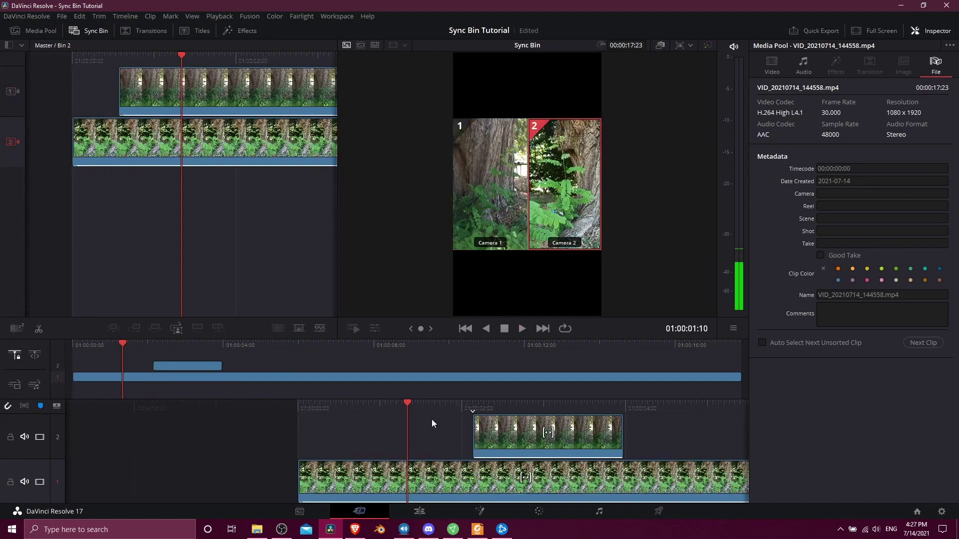
{"action": "scroll", "coordinate": [630, 425], "scroll_direction": "down", "scroll_amount": 10}
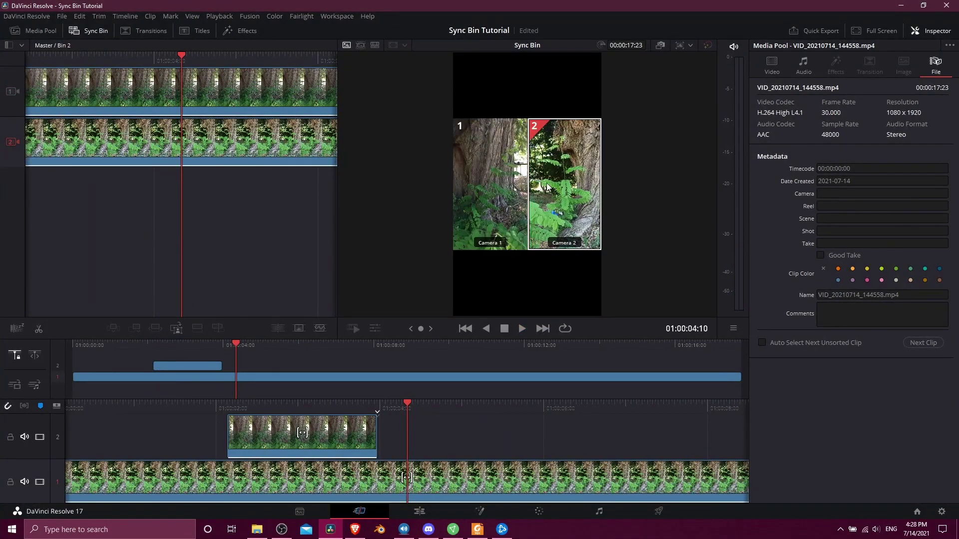
{"action": "scroll", "coordinate": [550, 434], "scroll_direction": "down", "scroll_amount": 1}
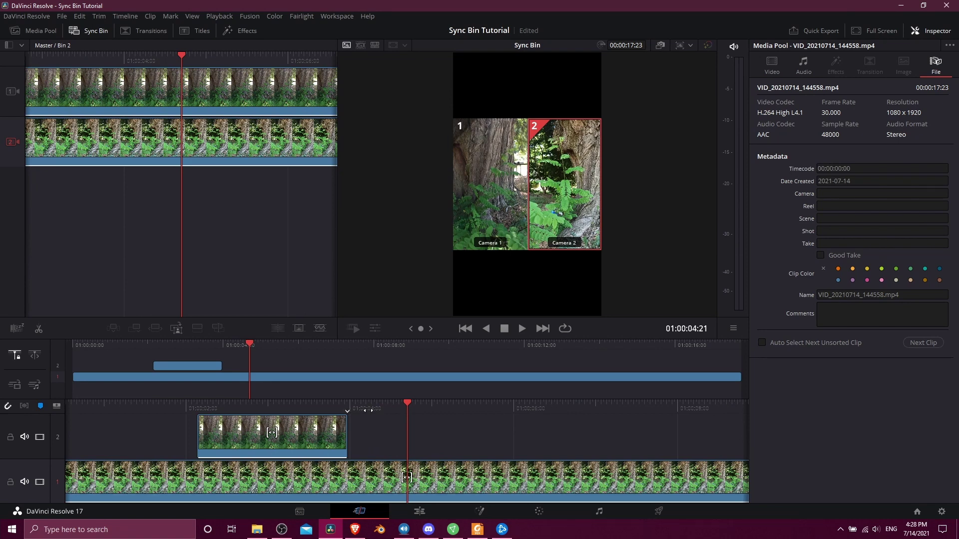
{"action": "scroll", "coordinate": [414, 429], "scroll_direction": "down", "scroll_amount": 4}
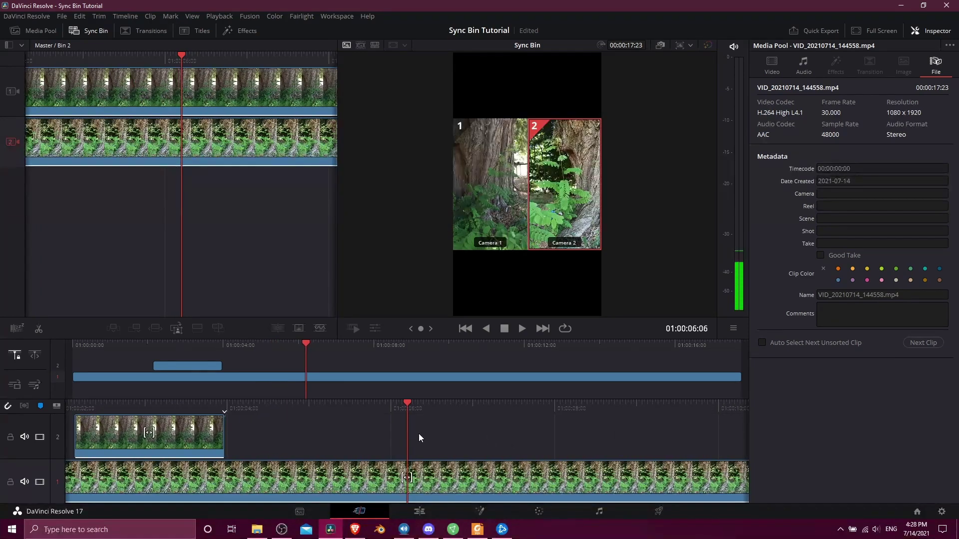
{"action": "scroll", "coordinate": [442, 439], "scroll_direction": "down", "scroll_amount": 4}
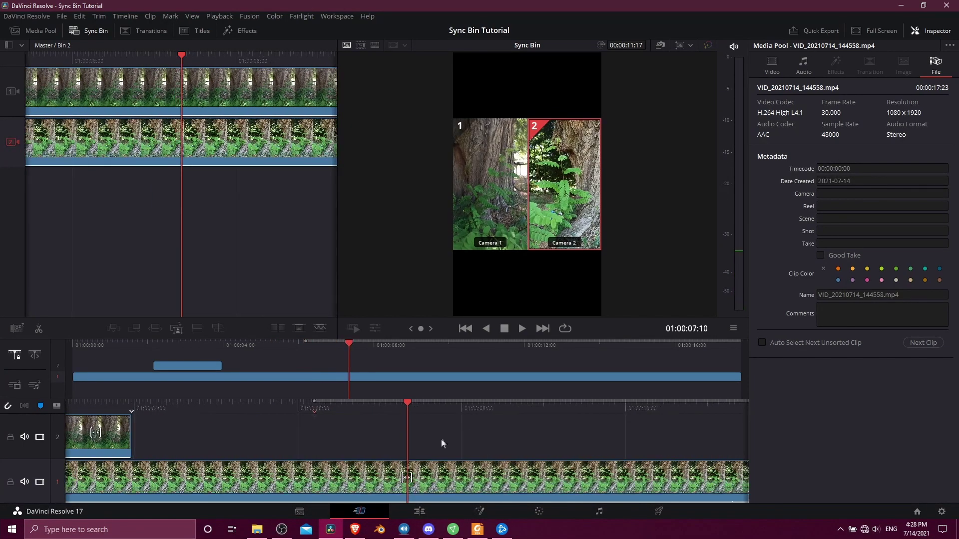
{"action": "scroll", "coordinate": [422, 441], "scroll_direction": "up", "scroll_amount": 2}
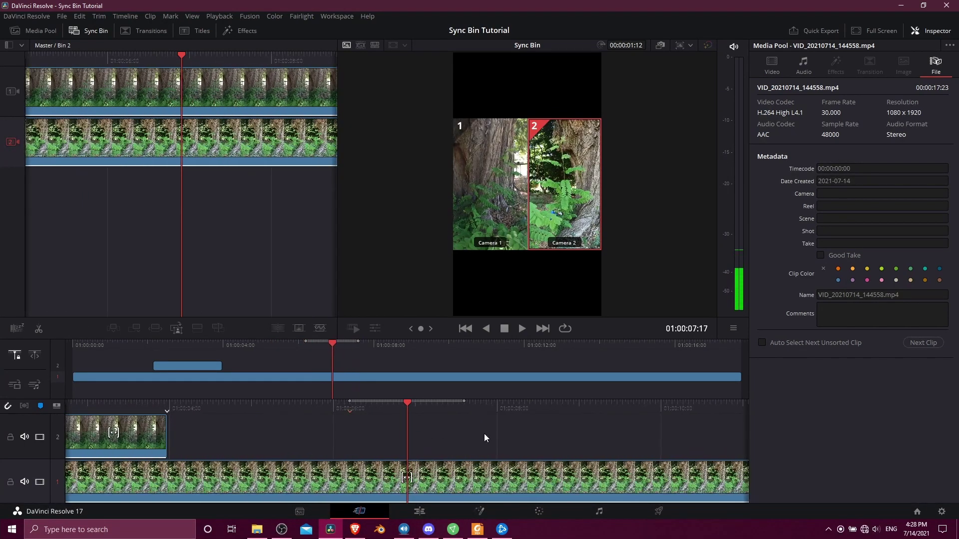
{"action": "double_click", "coordinate": [487, 201]}
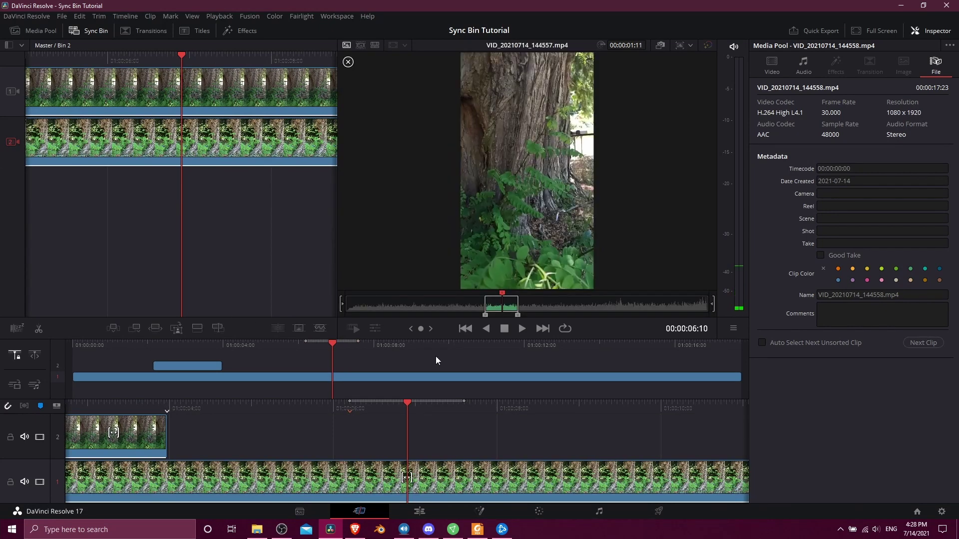
{"action": "left_click", "coordinate": [490, 300]}
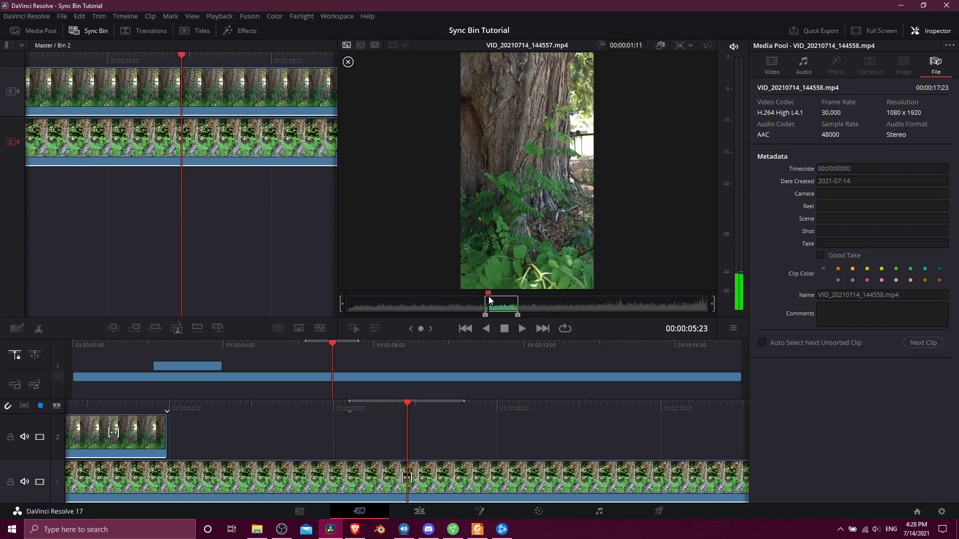
{"action": "left_click", "coordinate": [522, 328]}
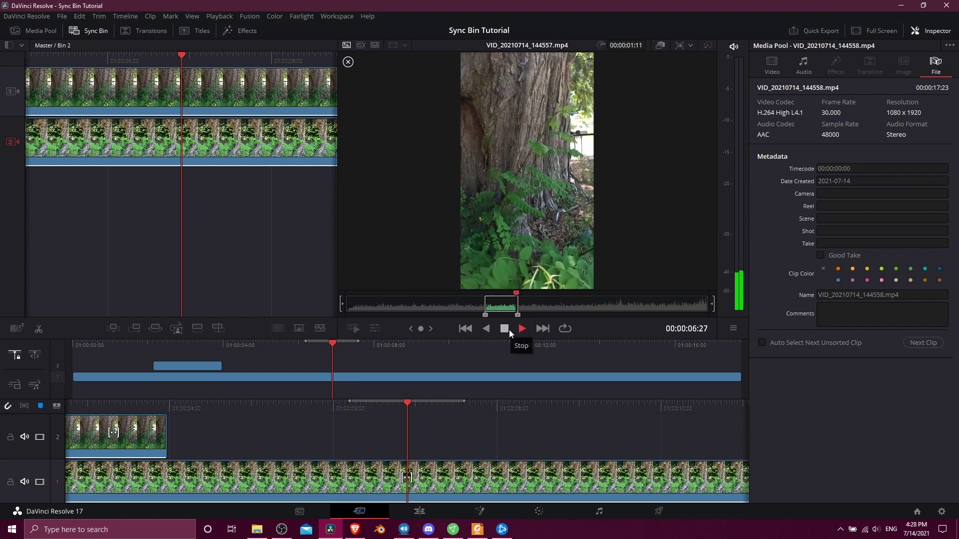
{"action": "left_click", "coordinate": [508, 332]}
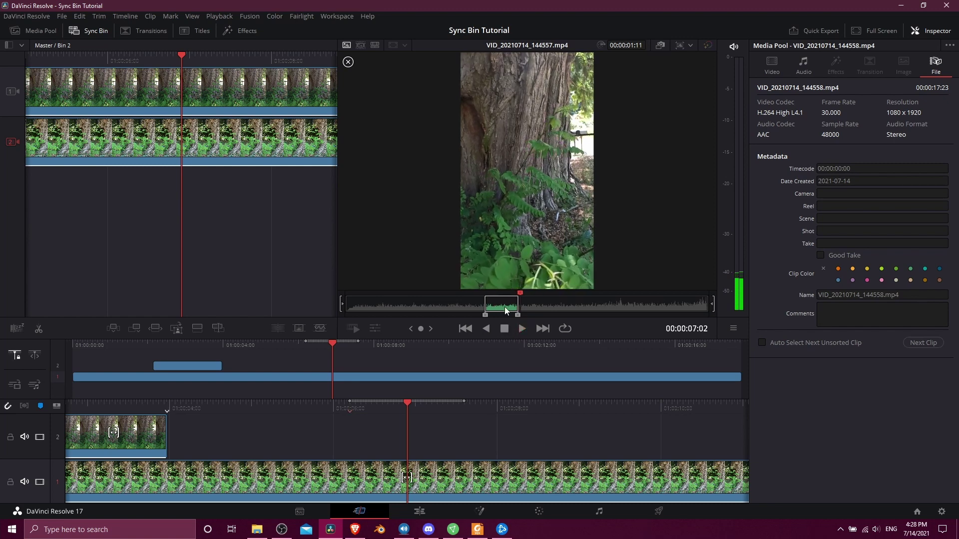
Overwrite two more Camera 1 sections onto V2, near six and twelve seconds.
{"action": "left_click", "coordinate": [218, 328]}
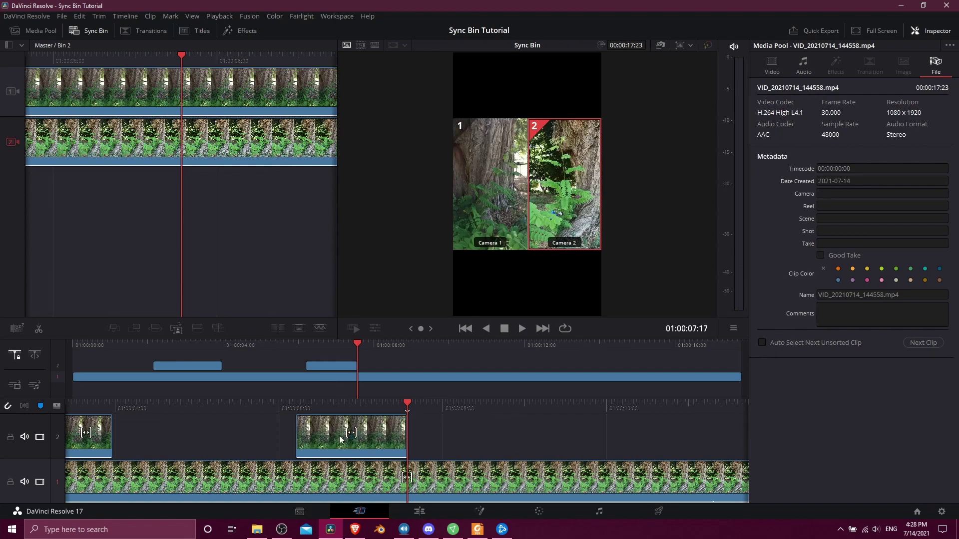
{"action": "key", "text": "space"}
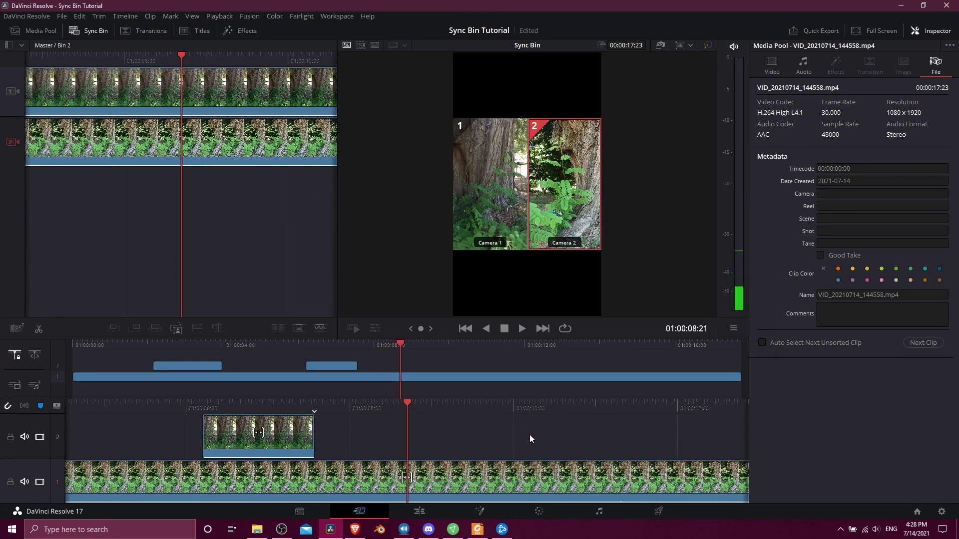
{"action": "left_click_drag", "start_coordinate": [530, 435], "coordinate": [385, 434]}
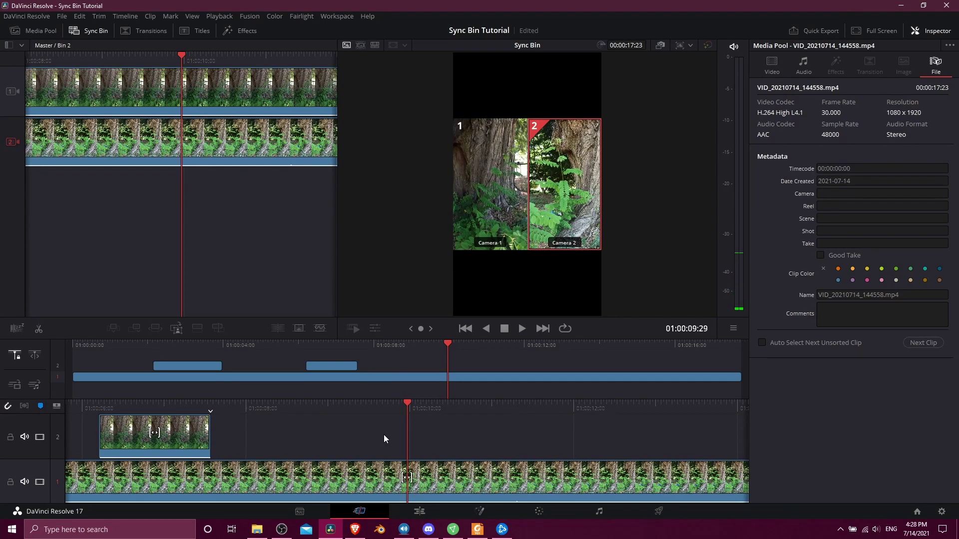
{"action": "key", "text": "space"}
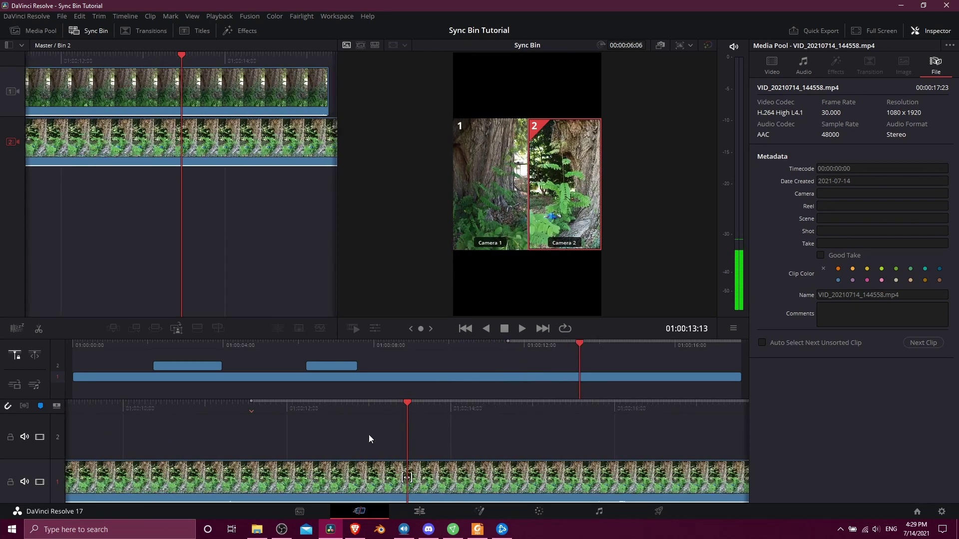
{"action": "left_click", "coordinate": [498, 197]}
{"action": "left_click", "coordinate": [218, 328]}
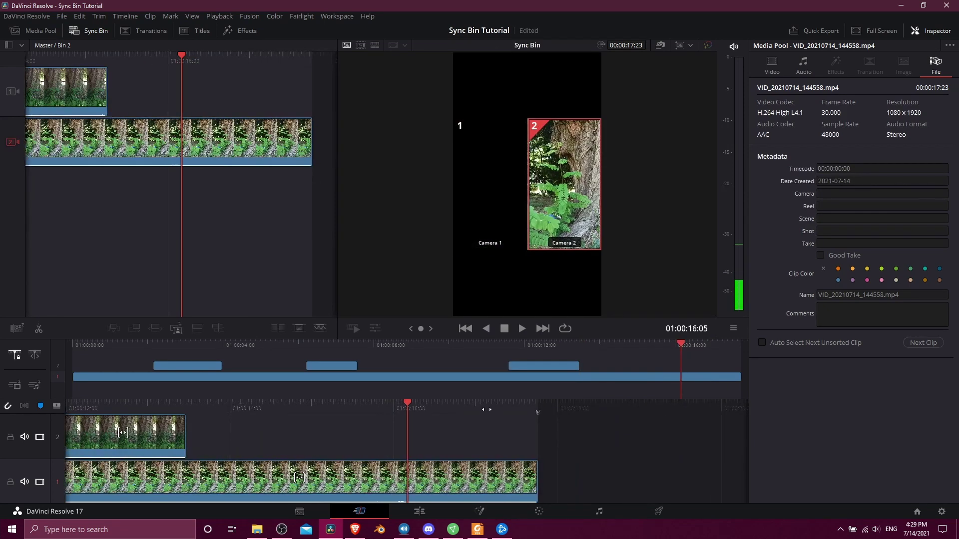
Mark an In point at 01:00:16:05, pick Camera 2, and return to about fifteen seconds.
{"action": "key", "text": "i"}
{"action": "key", "text": "Right"}
{"action": "key", "text": "Right"}
{"action": "key", "text": "Right"}
{"action": "key", "text": "Right"}
{"action": "key", "text": "Right"}
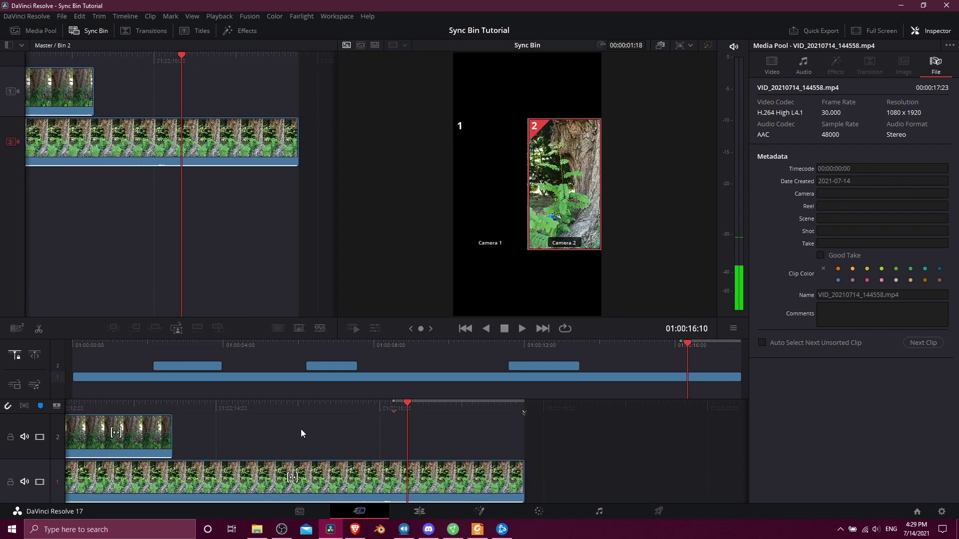
{"action": "key", "text": "Left"}
{"action": "key", "text": "Left"}
{"action": "key", "text": "Left"}
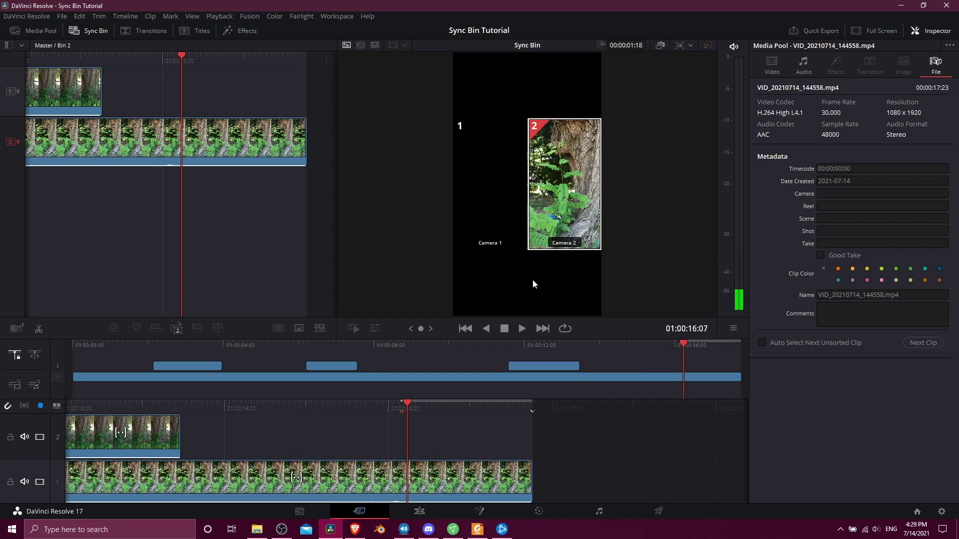
{"action": "left_click", "coordinate": [528, 207]}
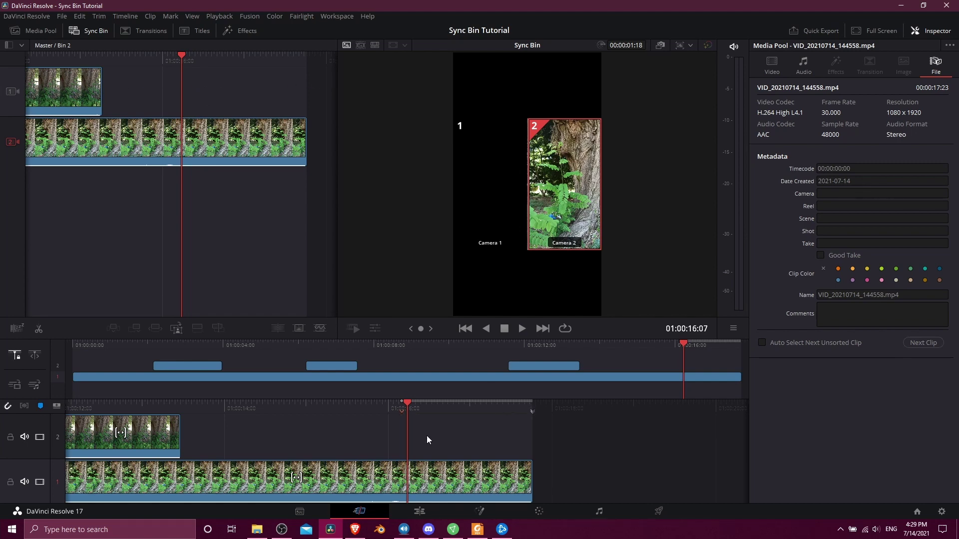
{"action": "left_click_drag", "start_coordinate": [426, 435], "coordinate": [547, 425]}
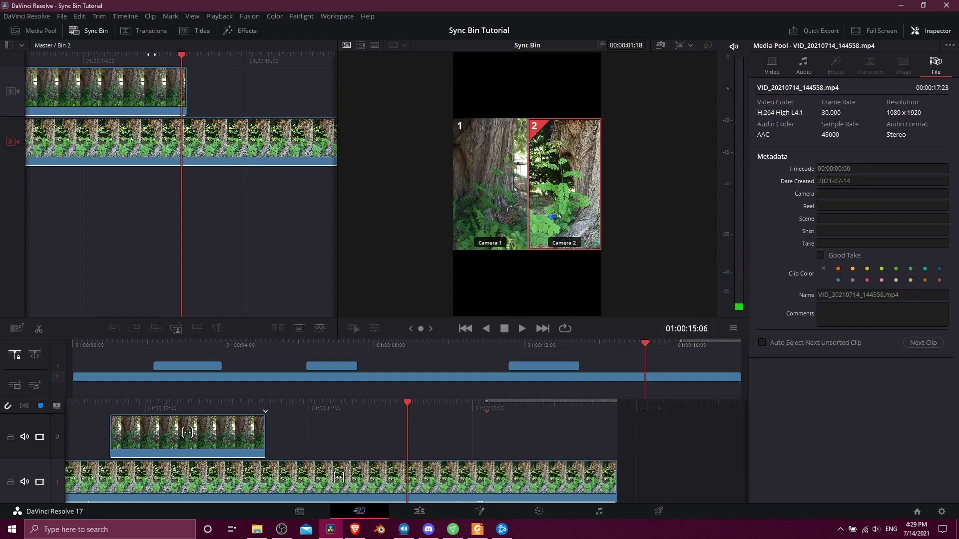
{"action": "scroll", "coordinate": [581, 439], "scroll_direction": "up", "scroll_amount": 2}
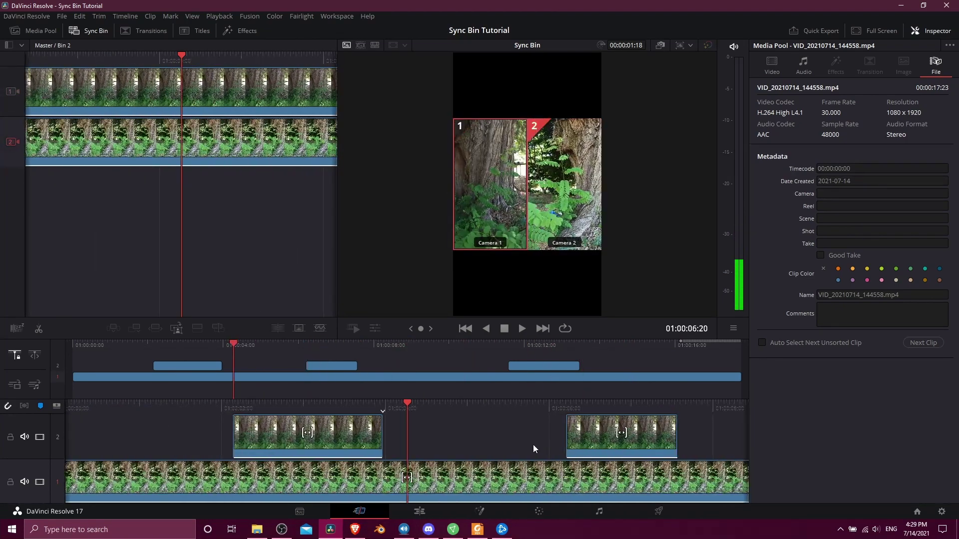
{"action": "key", "text": "space"}
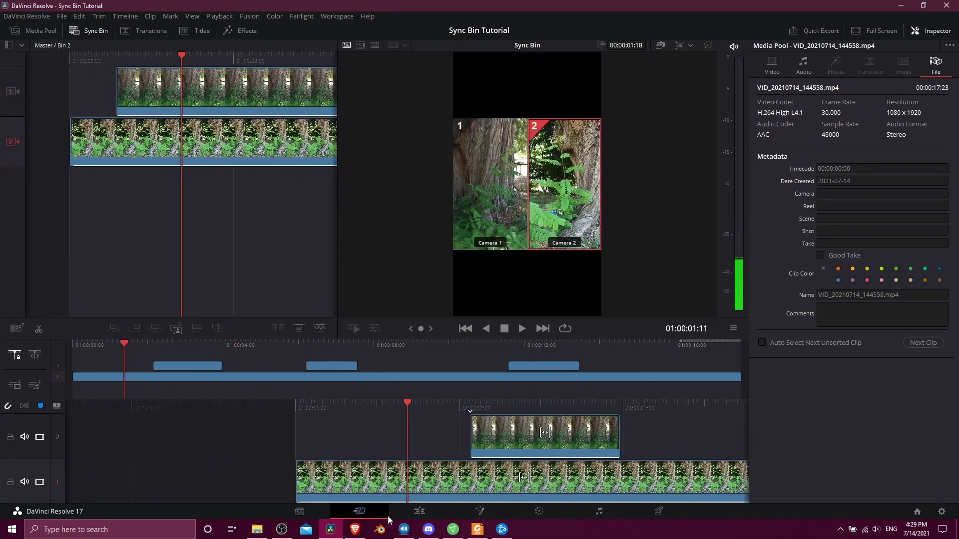
Reopen Bin 2's second clip, then scrub and play the Tutorial timeline's Camera 1 cutaways.
{"action": "left_click", "coordinate": [34, 30]}
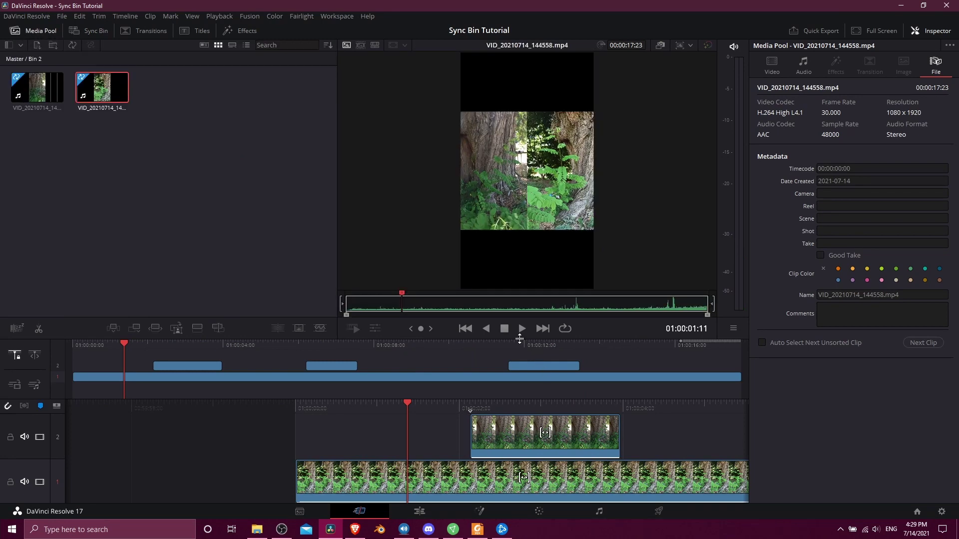
{"action": "left_click", "coordinate": [101, 88]}
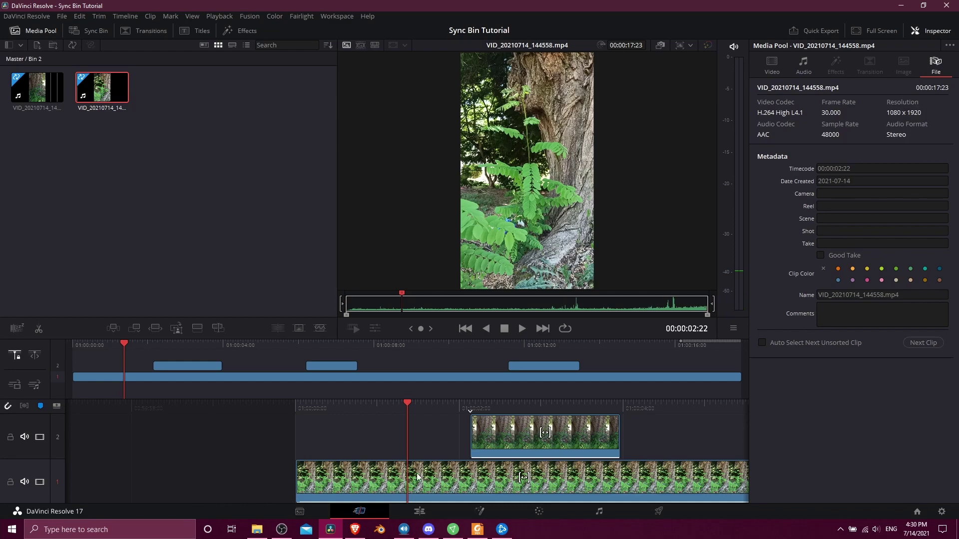
{"action": "left_click_drag", "start_coordinate": [469, 427], "coordinate": [526, 448]}
{"action": "key", "text": "space"}
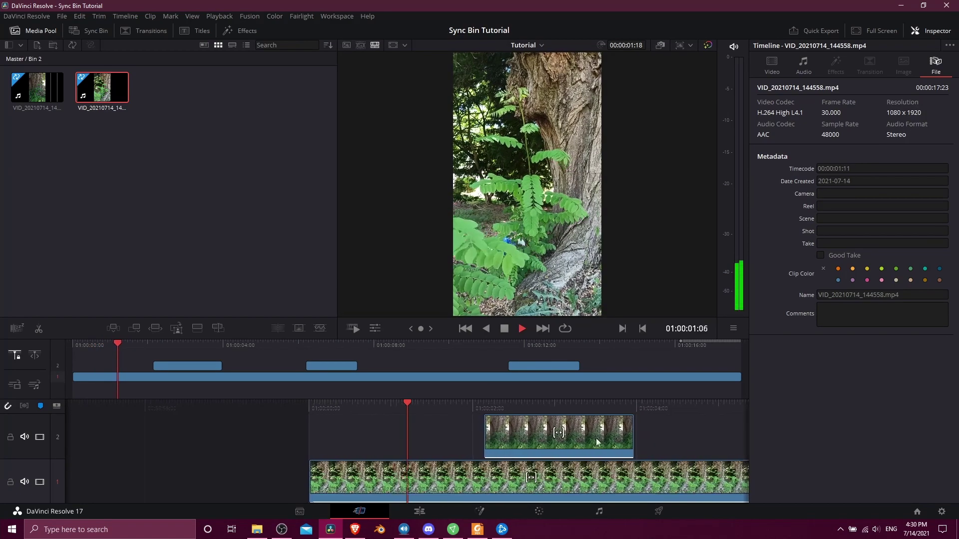